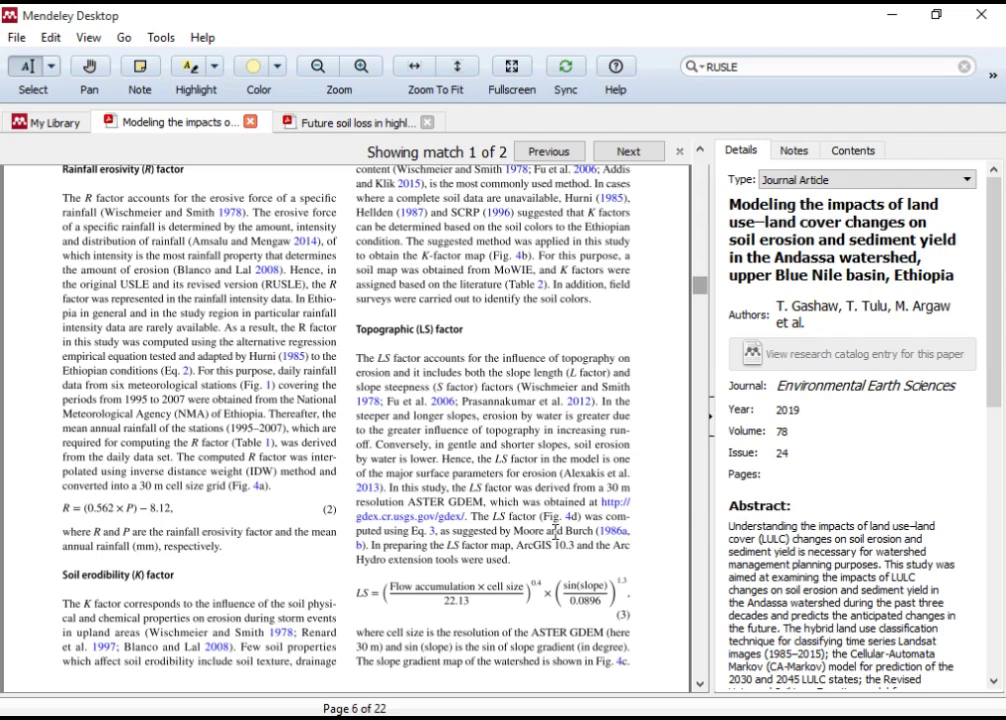
- Collapse the paper's Details pane to enlarge the PDF page view
click(711, 420)
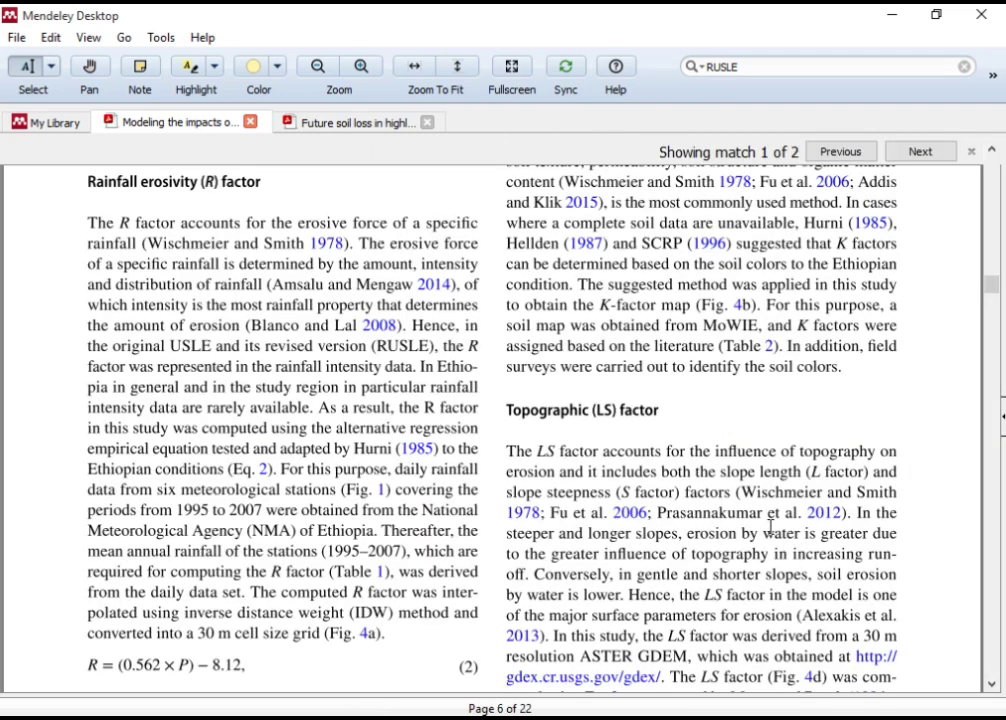
right_click(997, 697)
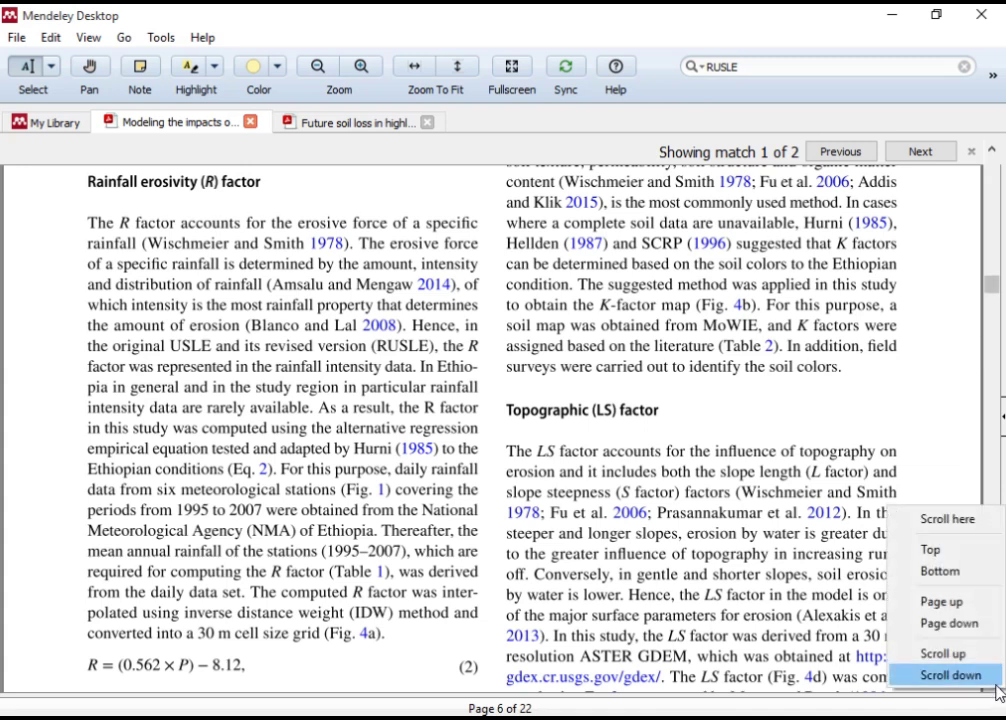
click(929, 371)
- Scroll down to the LS factor equation (Eq. 3), then switch to the future soil loss paper
click(992, 685)
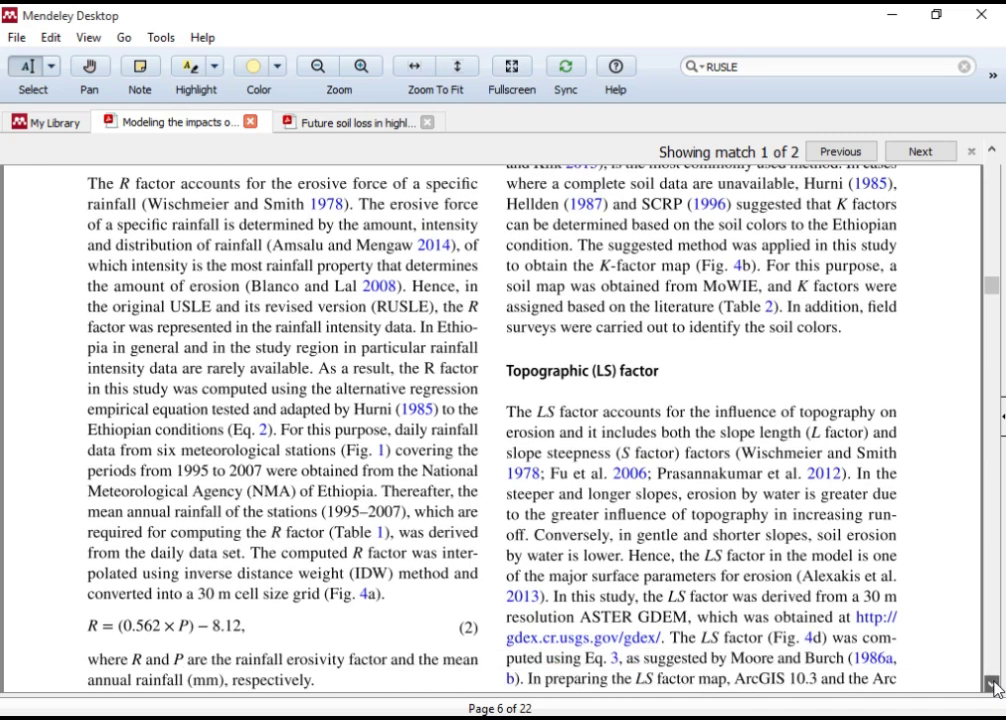
click(992, 685)
click(992, 685)
click(992, 685)
click(992, 685)
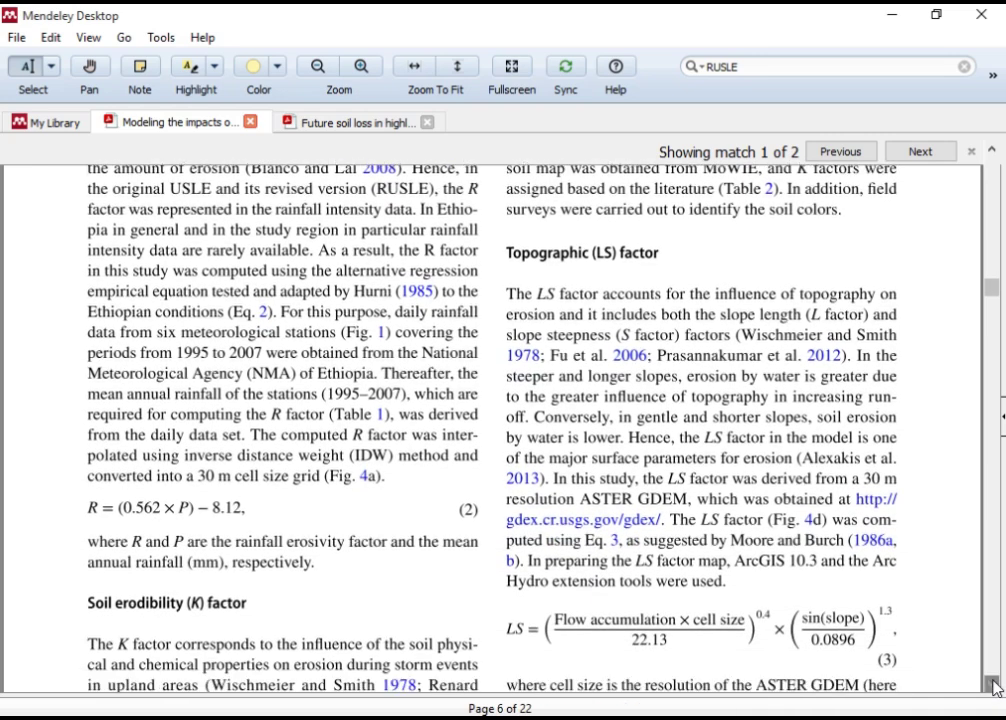
click(992, 685)
click(992, 685)
click(992, 685)
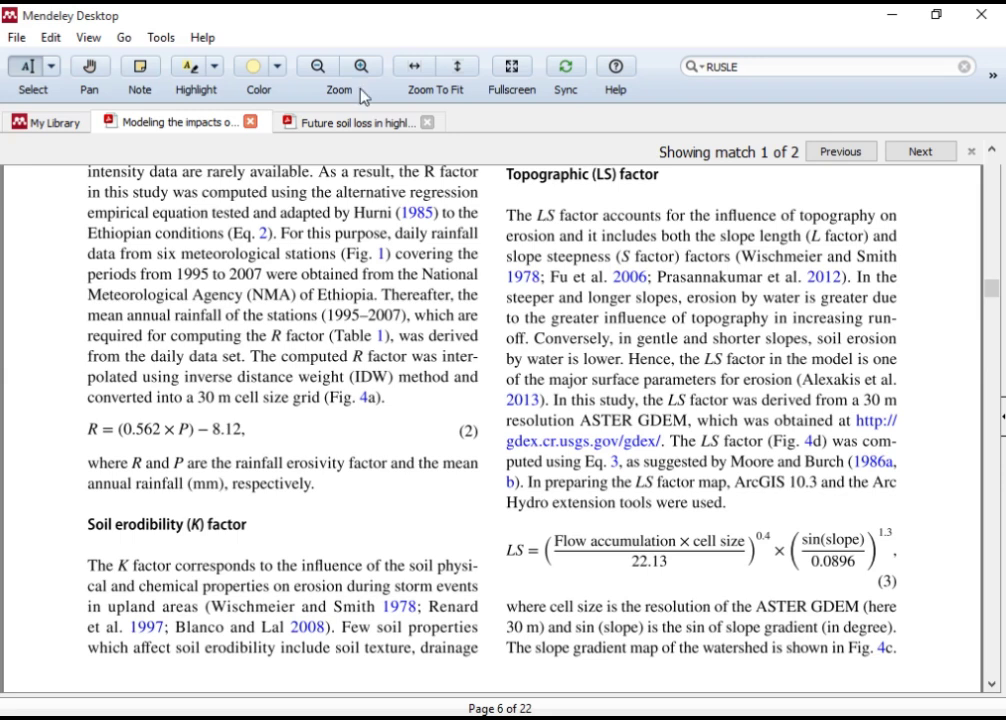
click(372, 130)
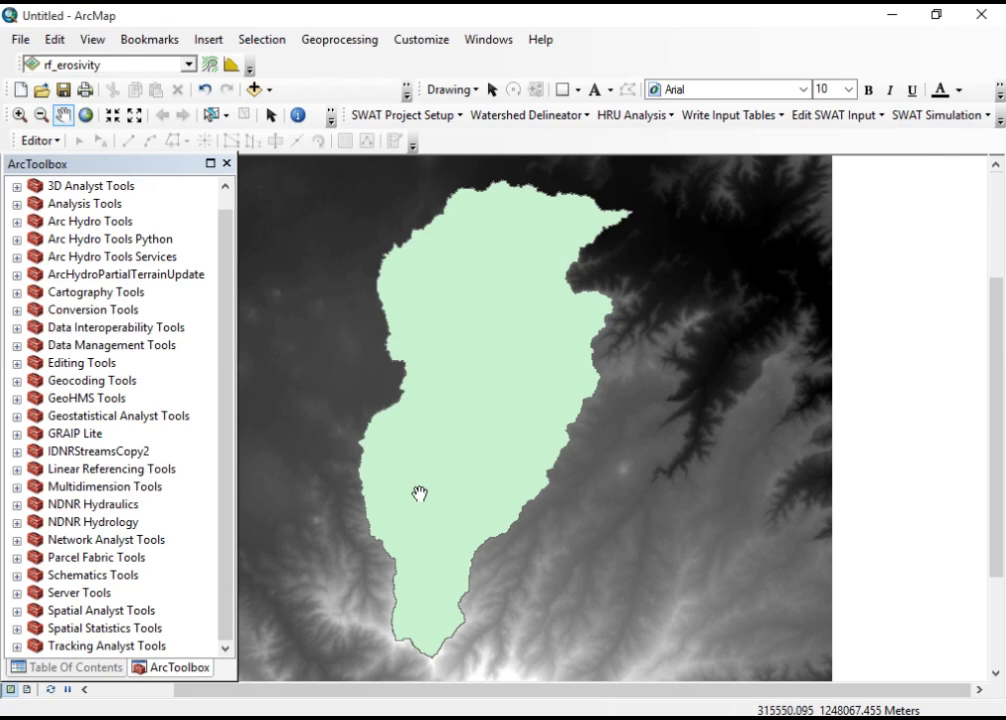
- Check the DEM's elevation range in the Table Of Contents: 1545 to 3534
click(226, 318)
drag(226, 318, 228, 272)
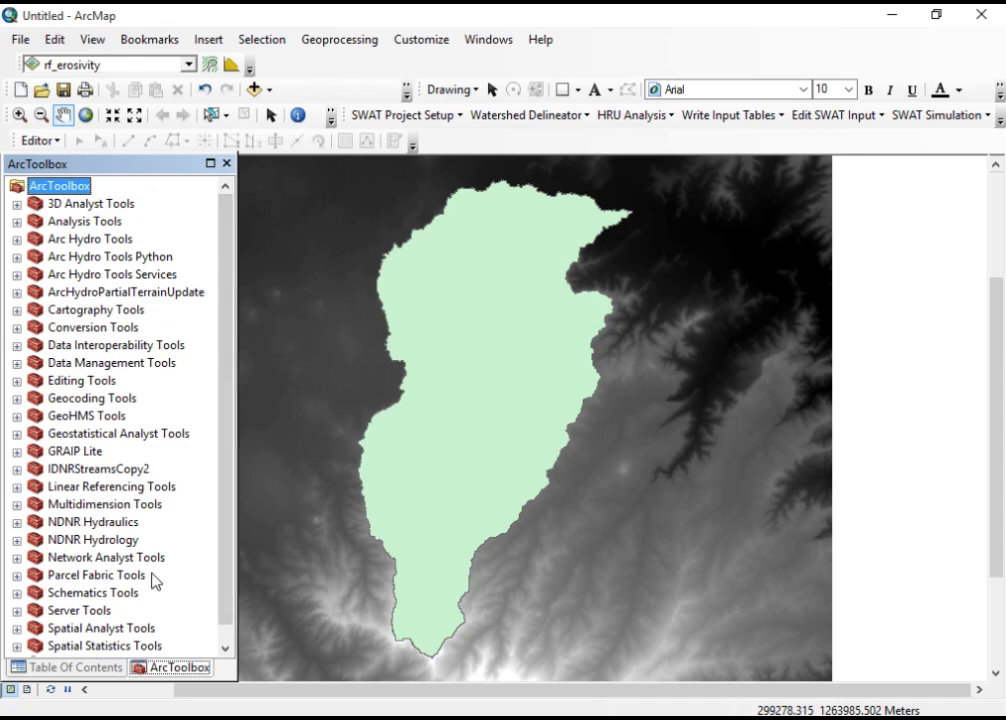
click(100, 670)
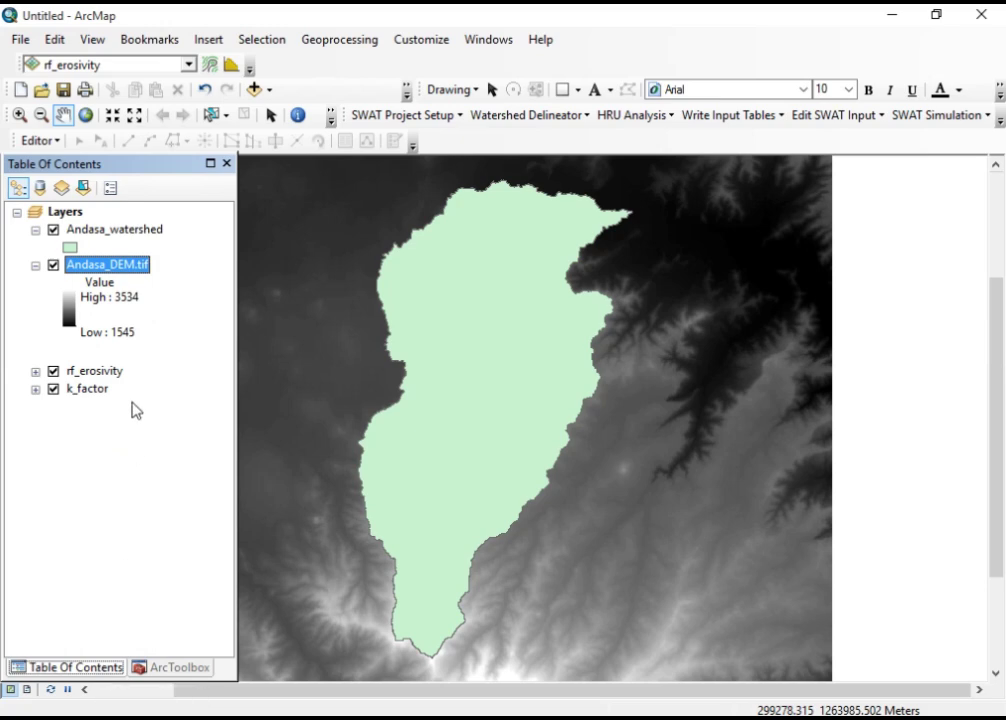
click(107, 332)
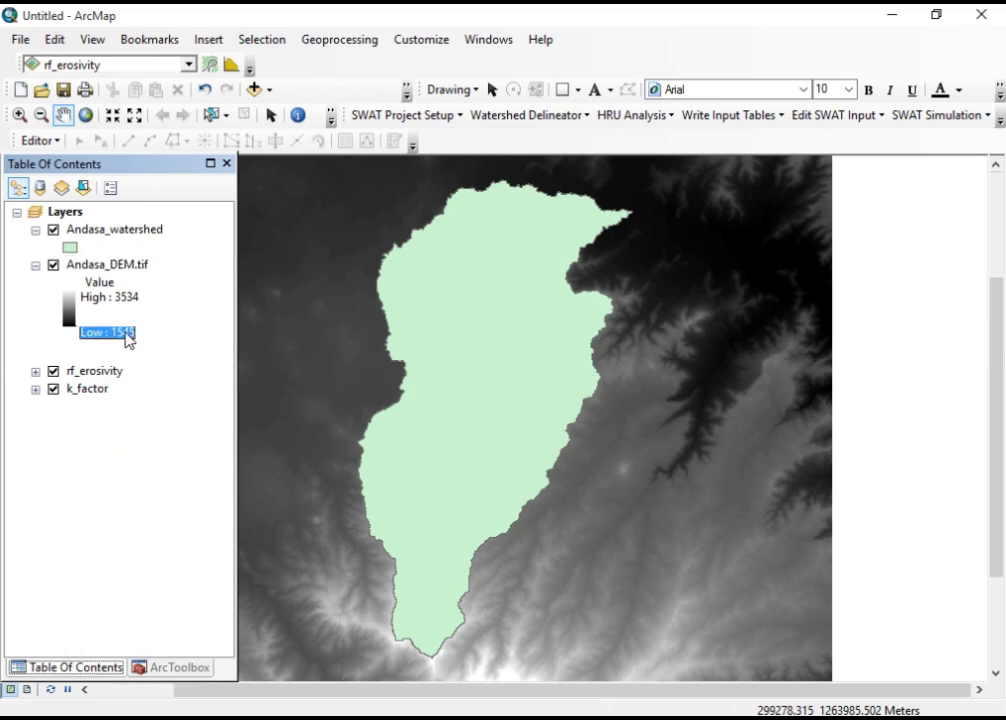
click(126, 298)
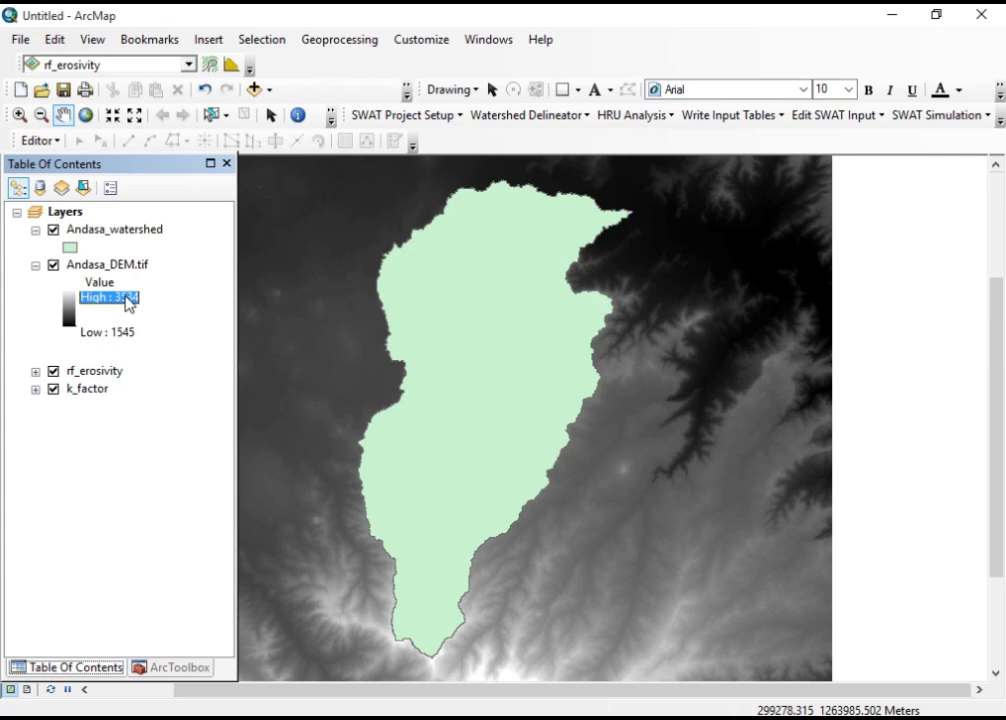
- Collapse the Andasa_DEM.tif legend and toggle the Andasa_watershed polygon off and back on
click(114, 268)
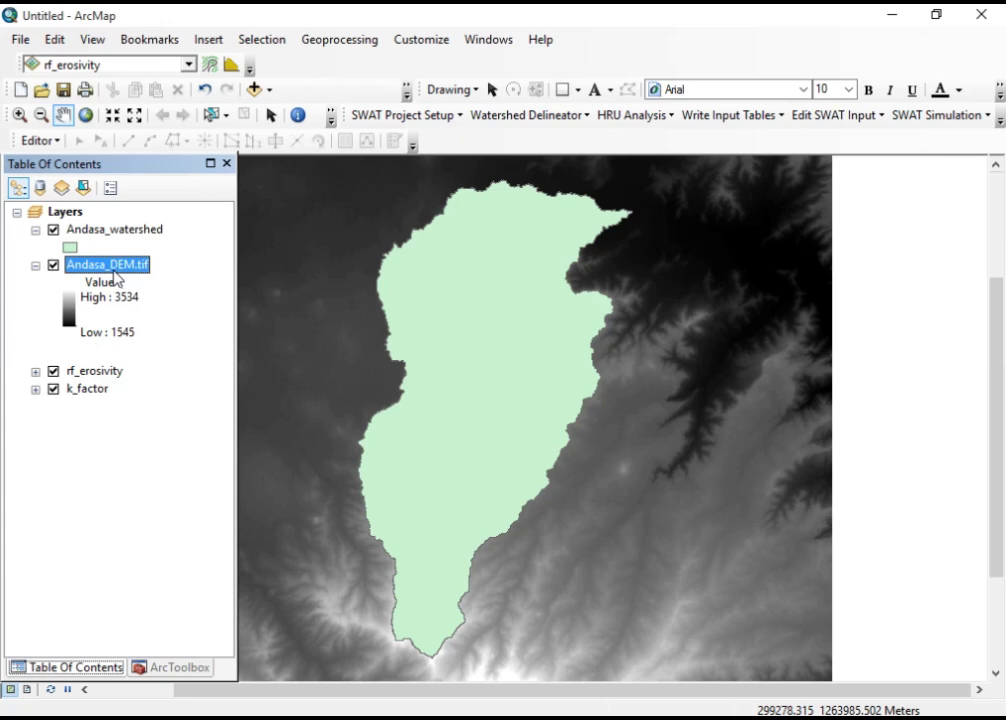
click(35, 266)
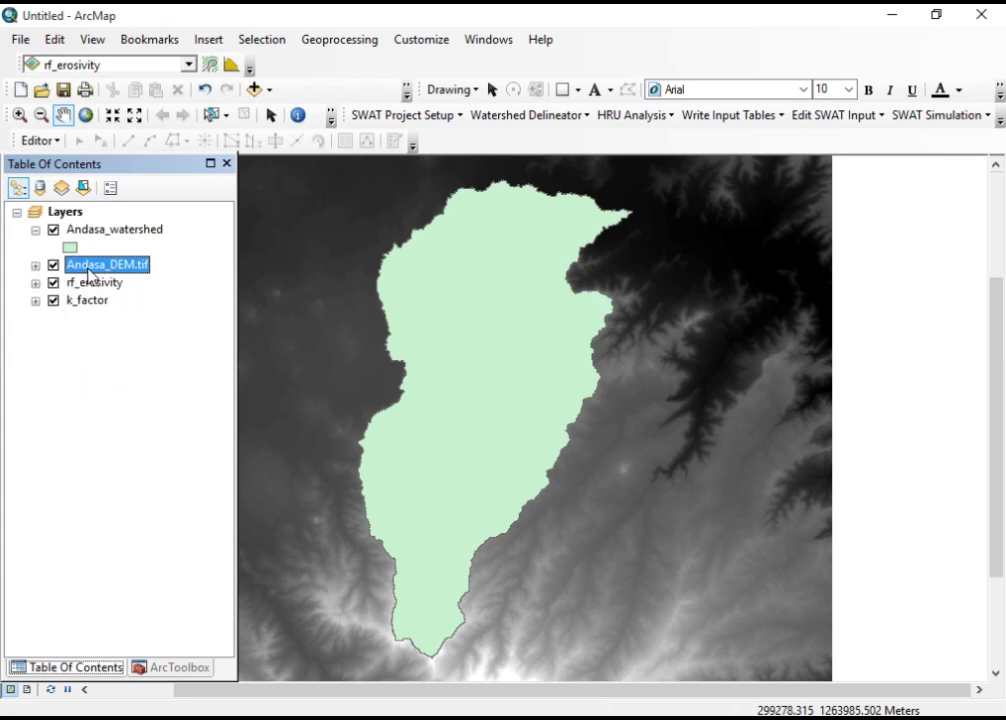
ctrl+click(53, 233)
click(53, 231)
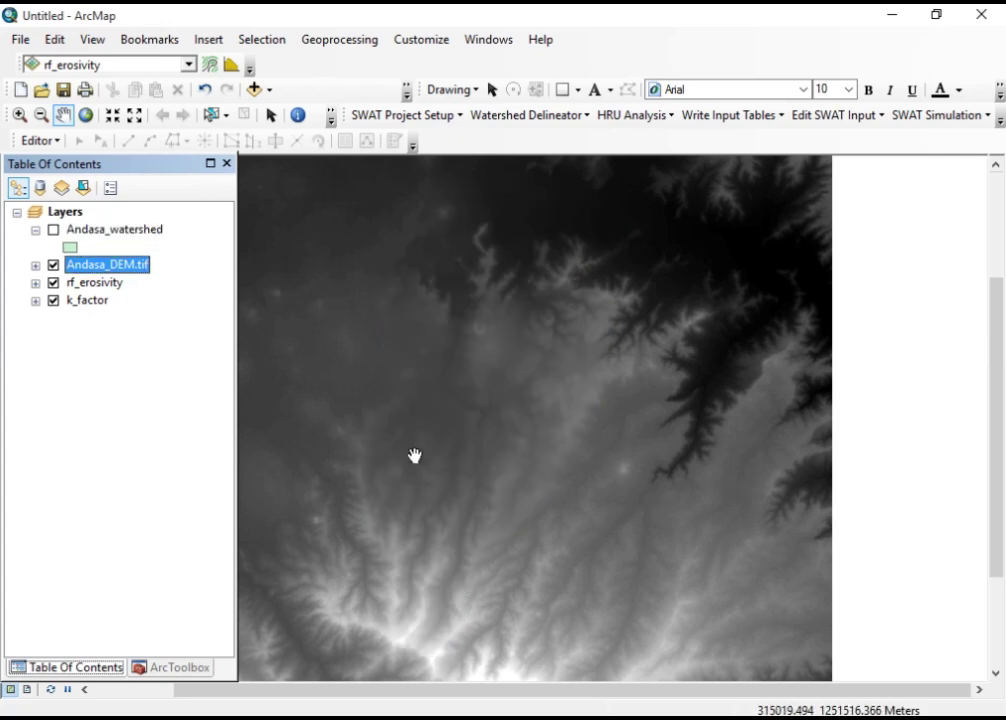
ctrl+click(53, 234)
click(53, 231)
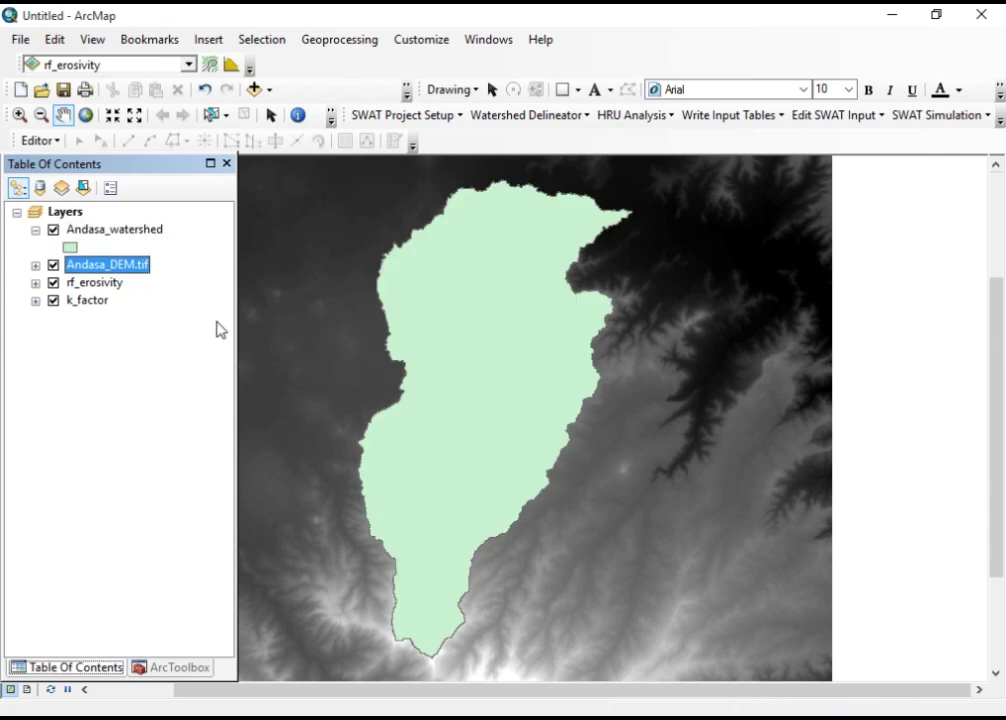
click(120, 231)
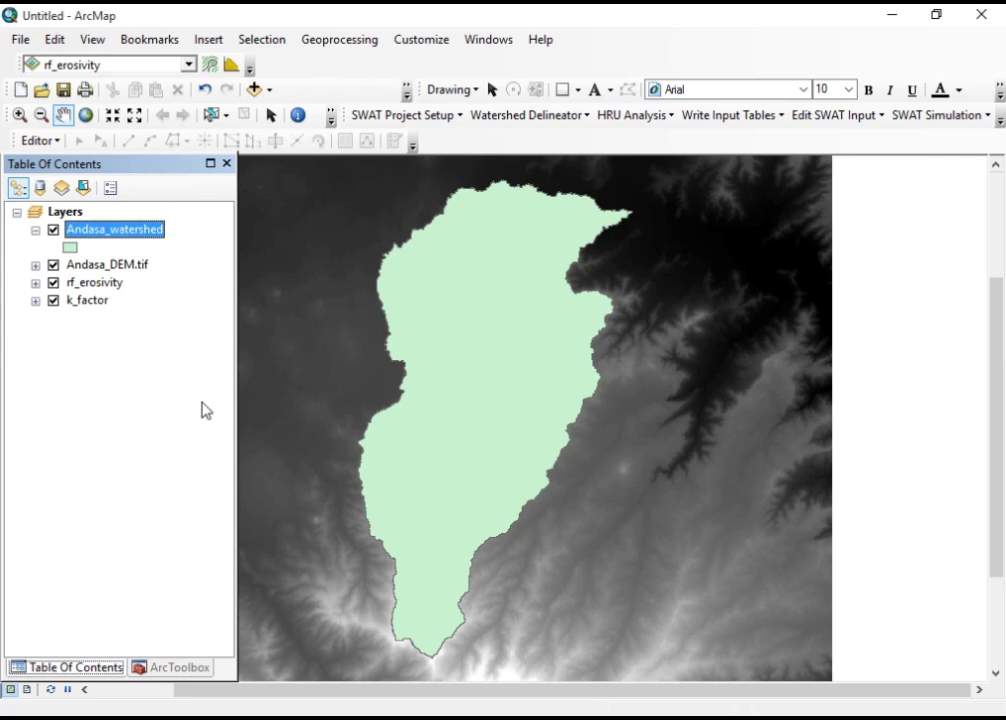
- Open Extract by Mask from Spatial Analyst Tools > Extraction in ArcToolbox
click(165, 667)
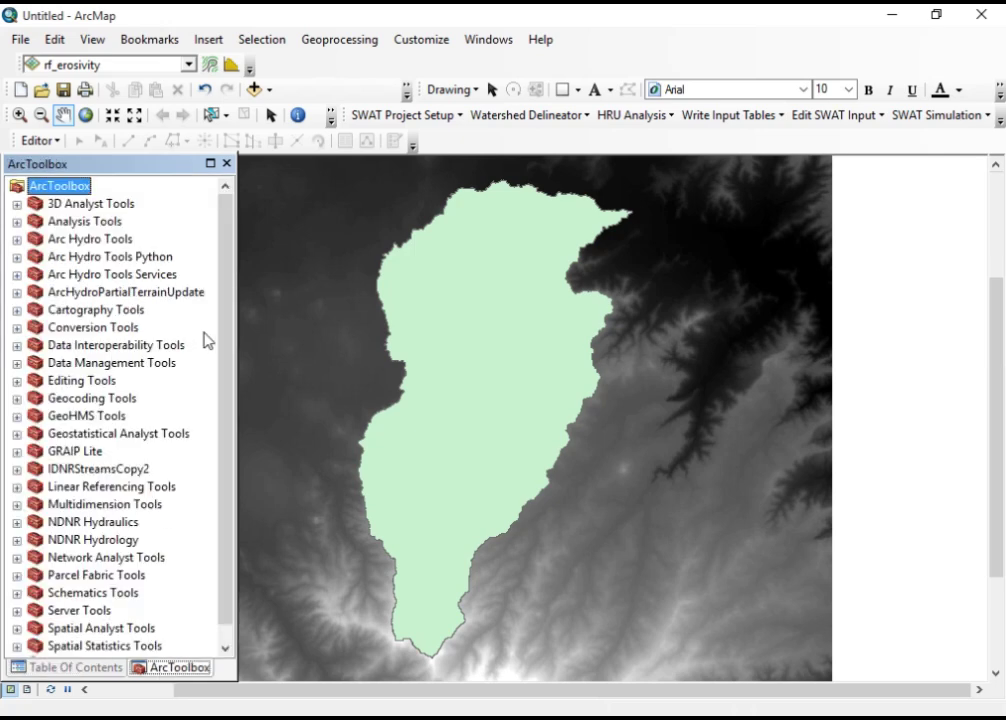
drag(222, 302, 226, 336)
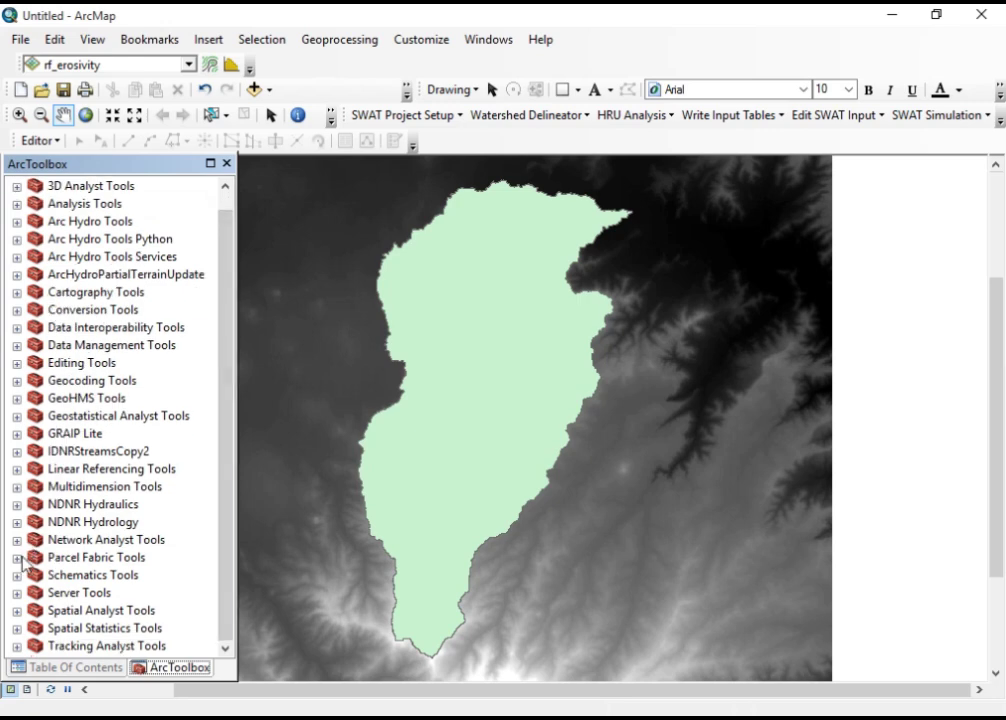
click(16, 611)
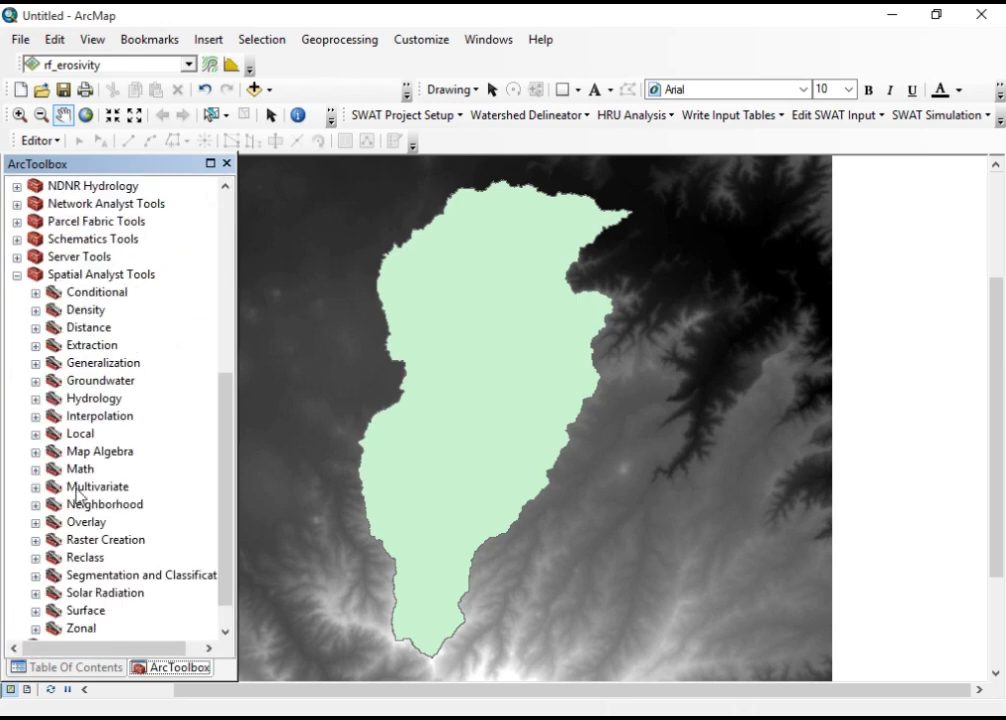
scroll(227, 436, down, 1)
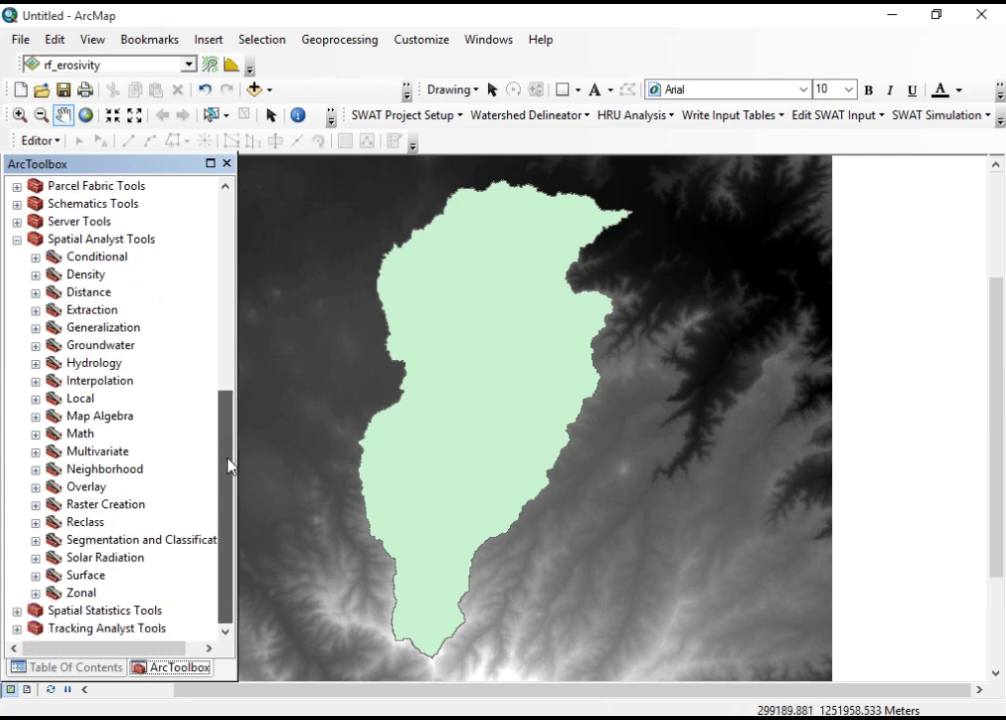
click(36, 311)
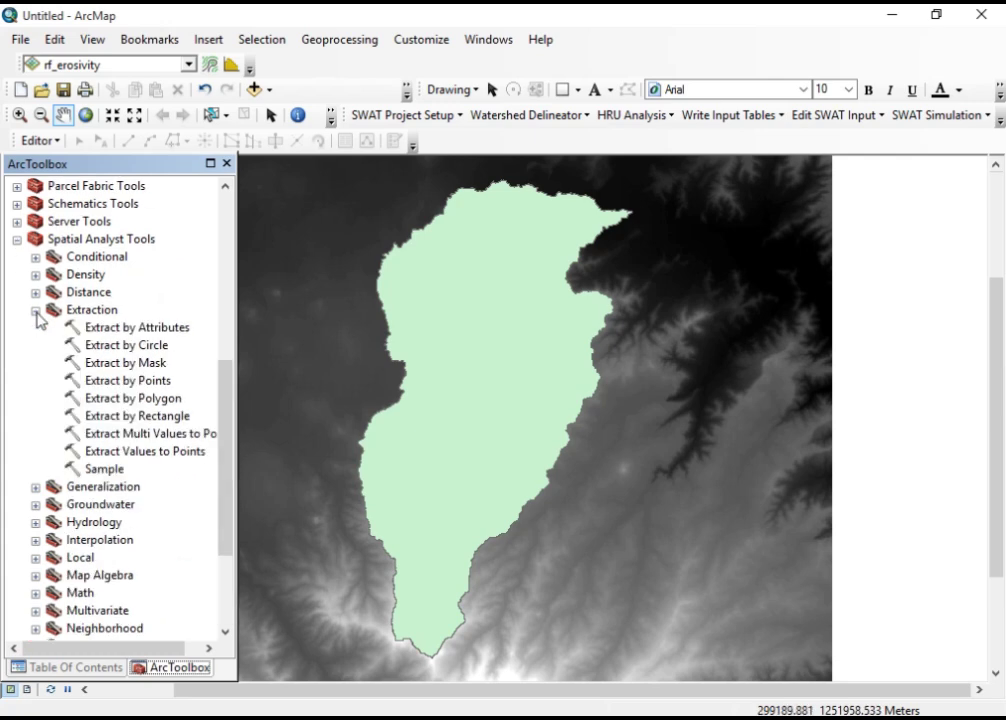
double_click(140, 365)
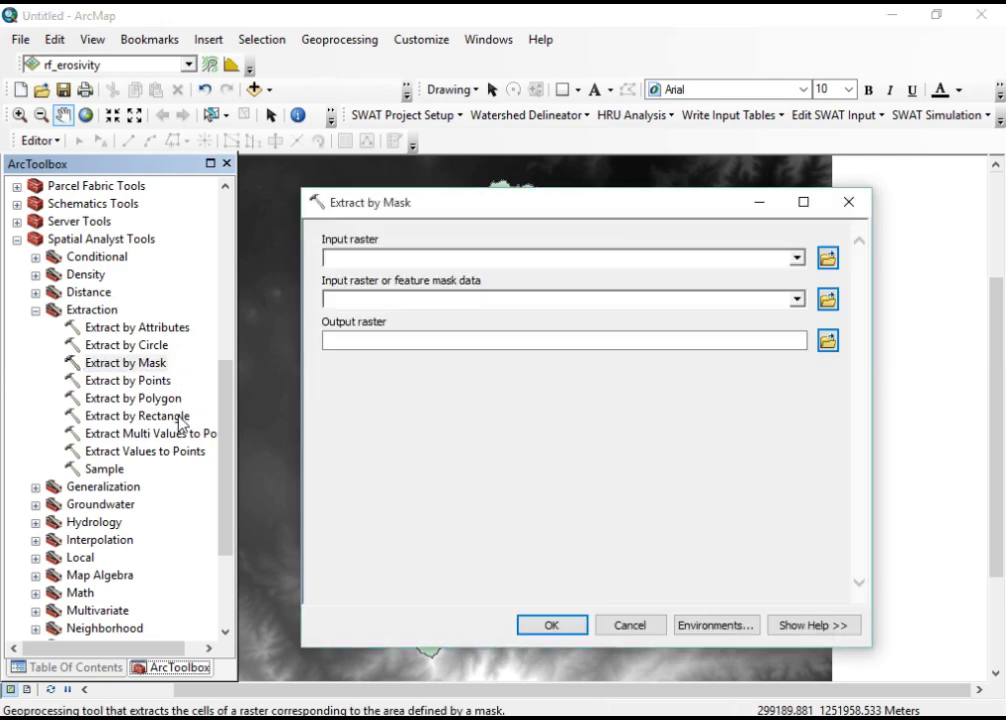
- Extract Andasa_DEM.tif by the Andasa_watershed mask, saving anadasa_dem in the Data folder
click(797, 258)
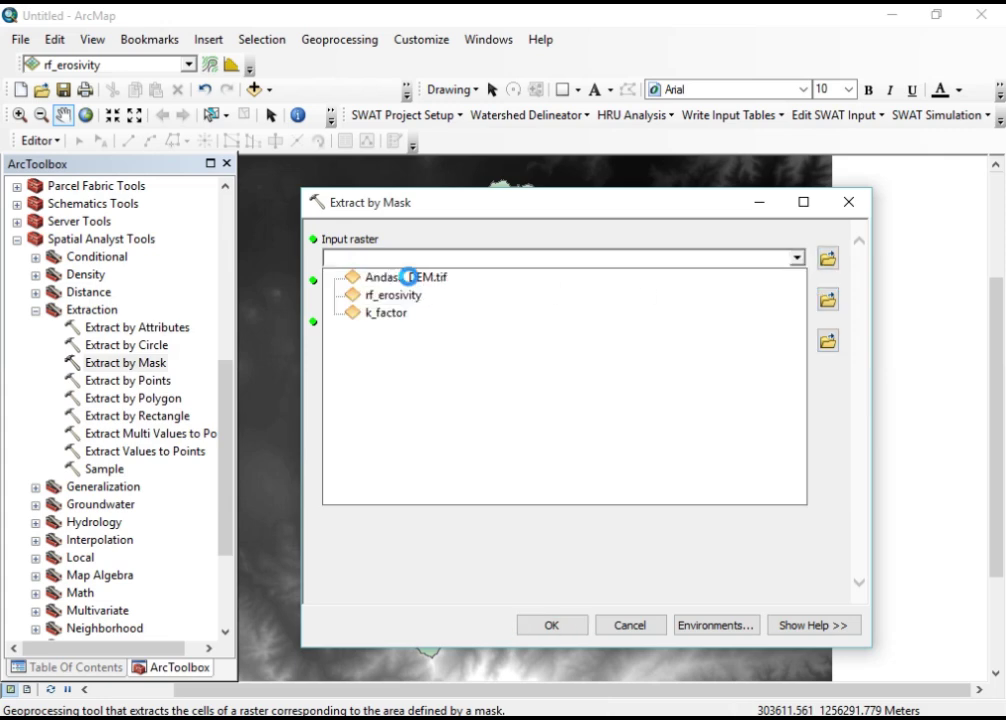
click(409, 281)
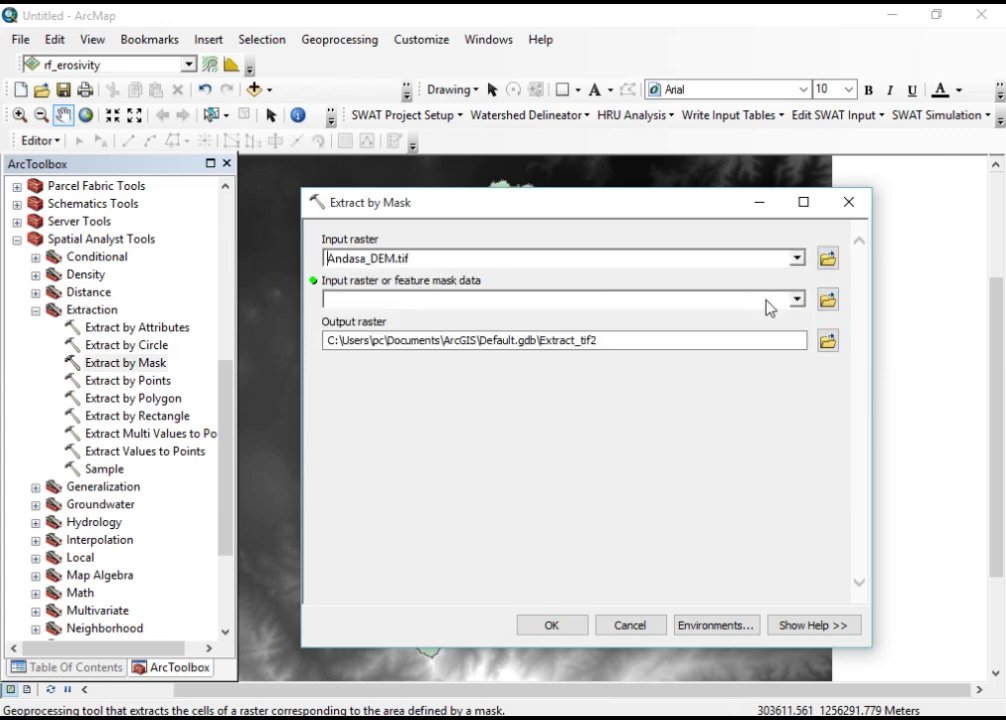
click(797, 299)
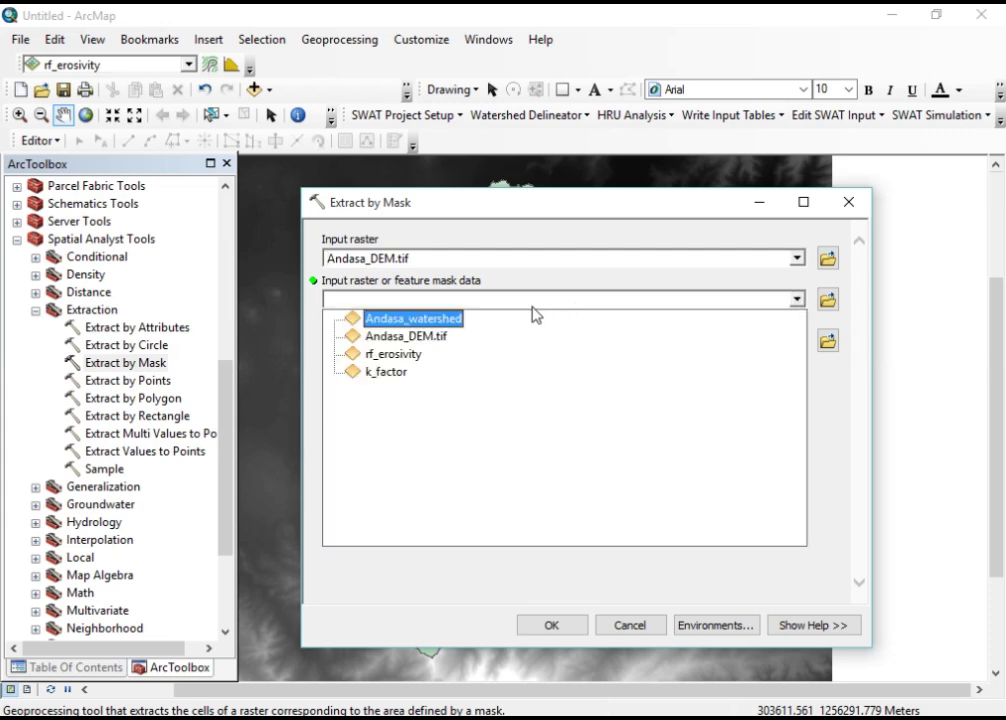
click(437, 320)
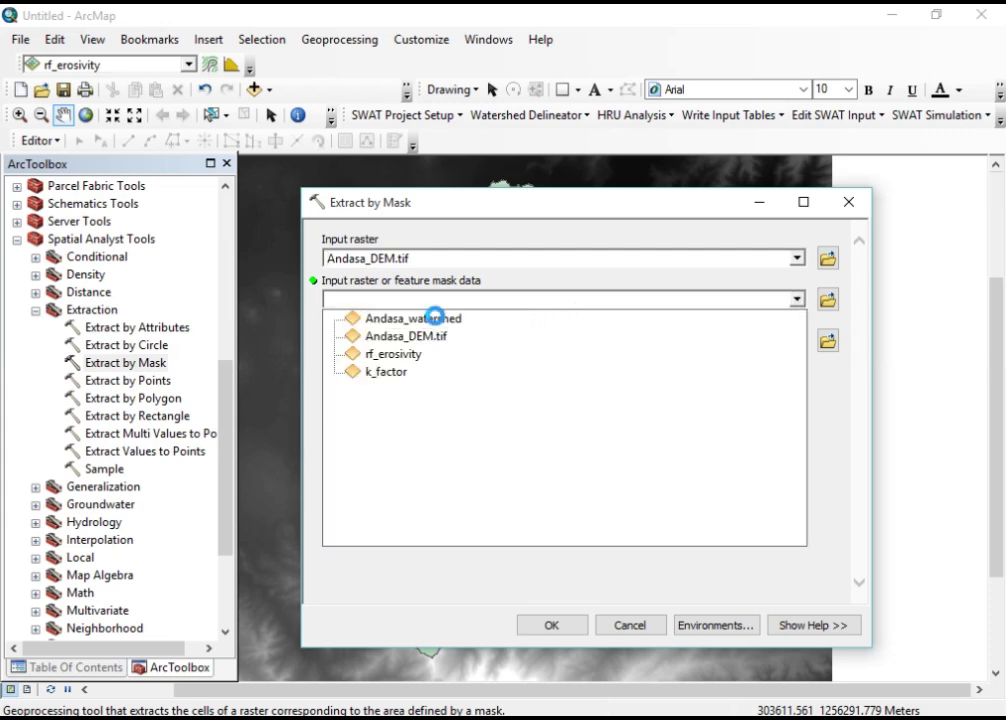
click(827, 341)
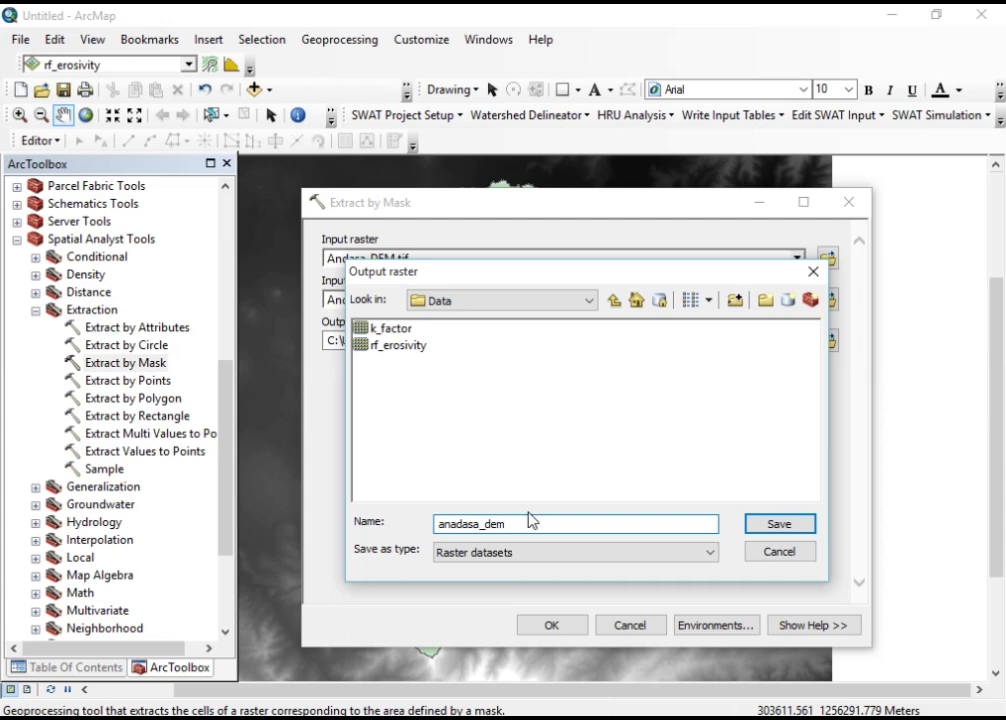
click(771, 524)
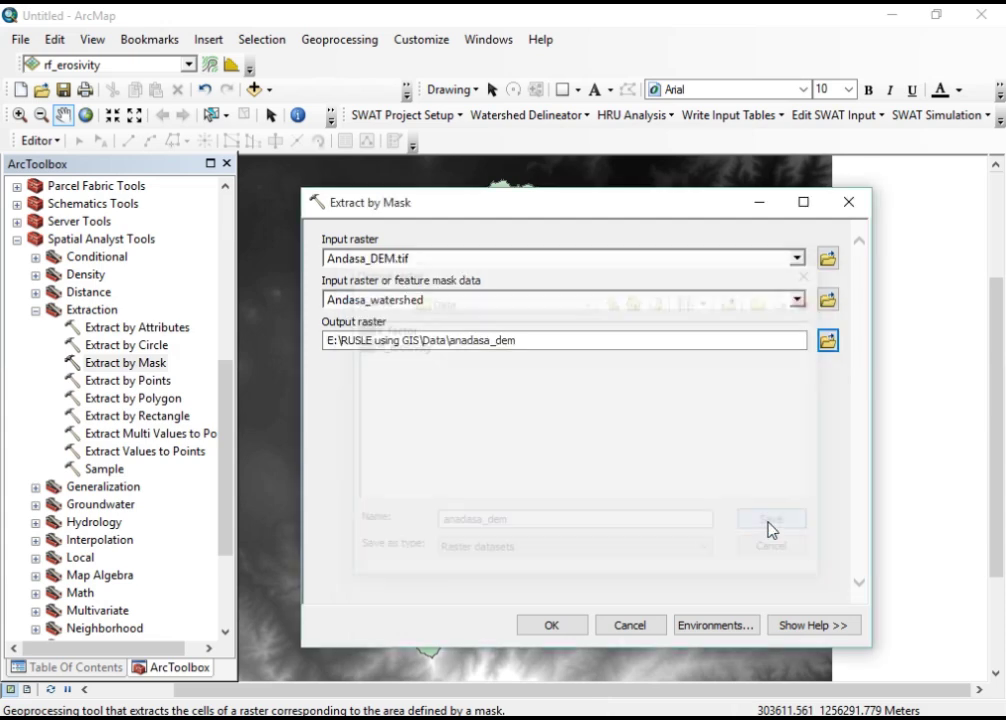
click(566, 627)
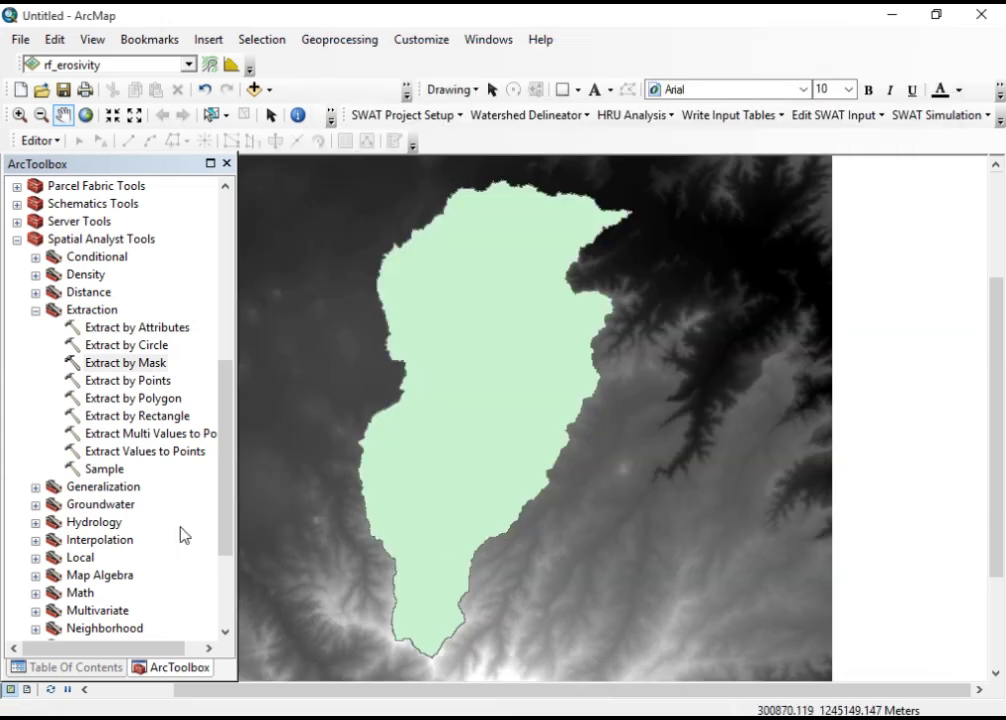
- Remove the Andasa_DEM.tif layer from the map
click(96, 670)
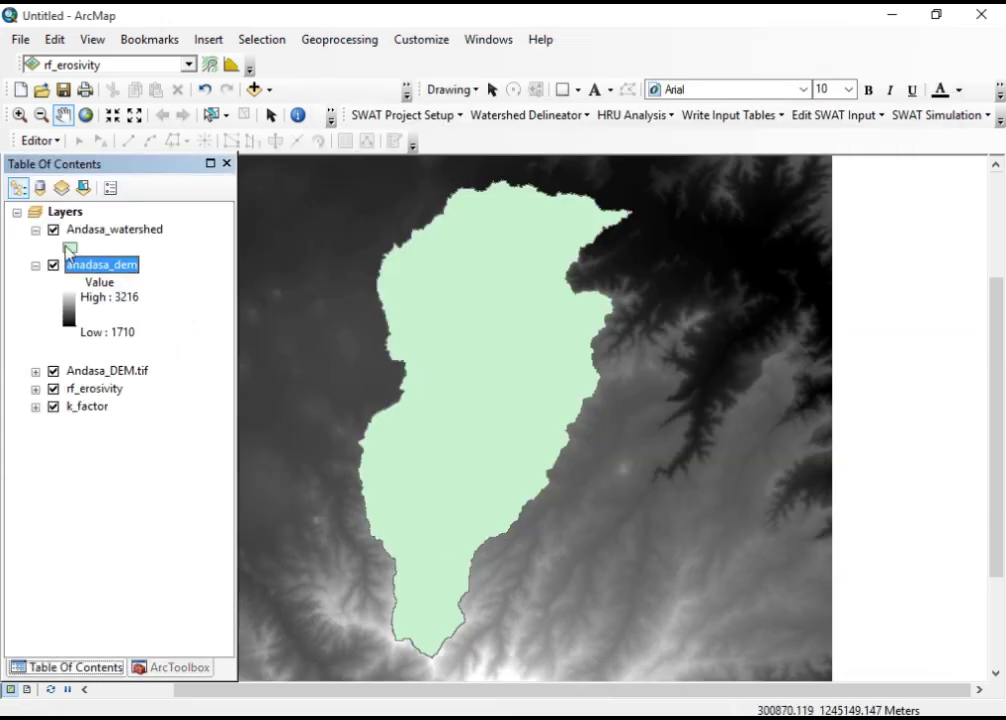
click(35, 371)
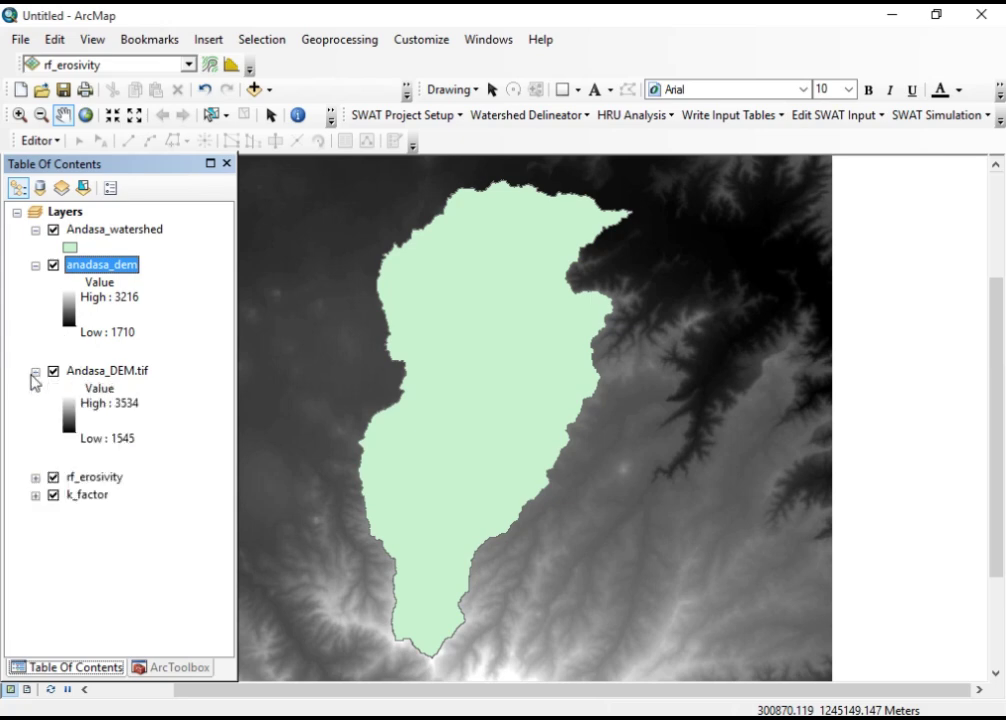
click(106, 373)
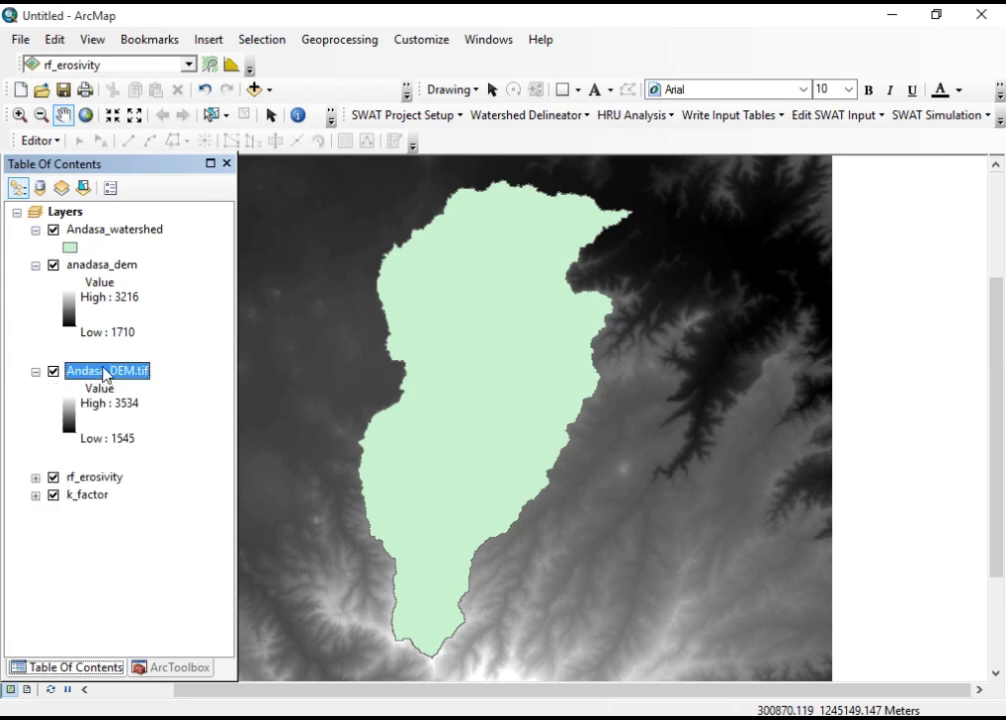
double_click(104, 370)
right_click(103, 367)
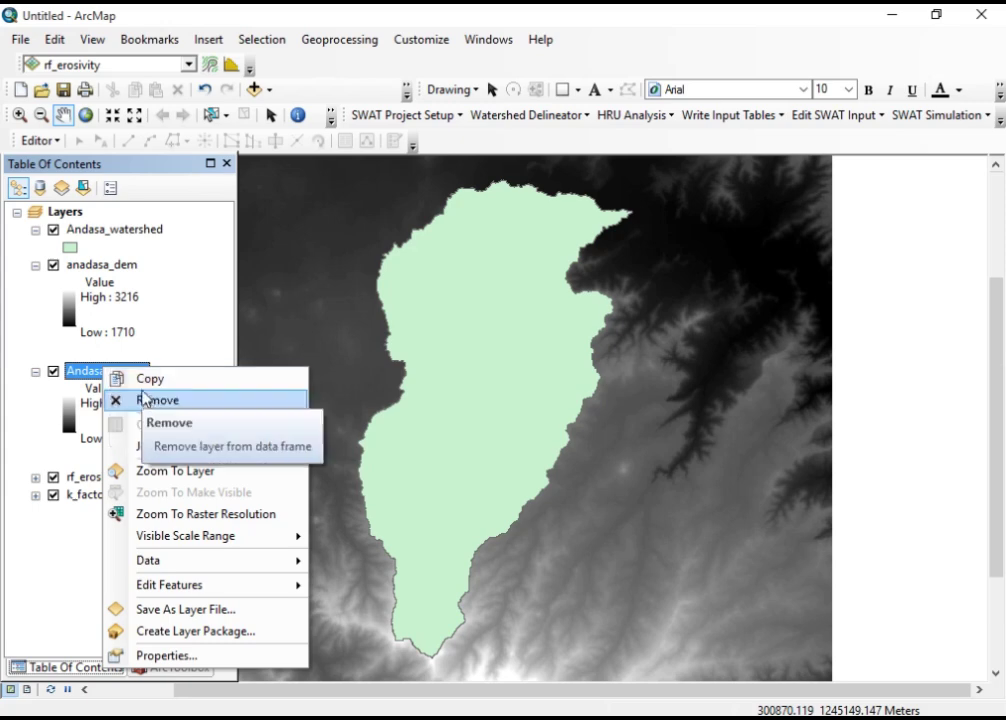
click(143, 400)
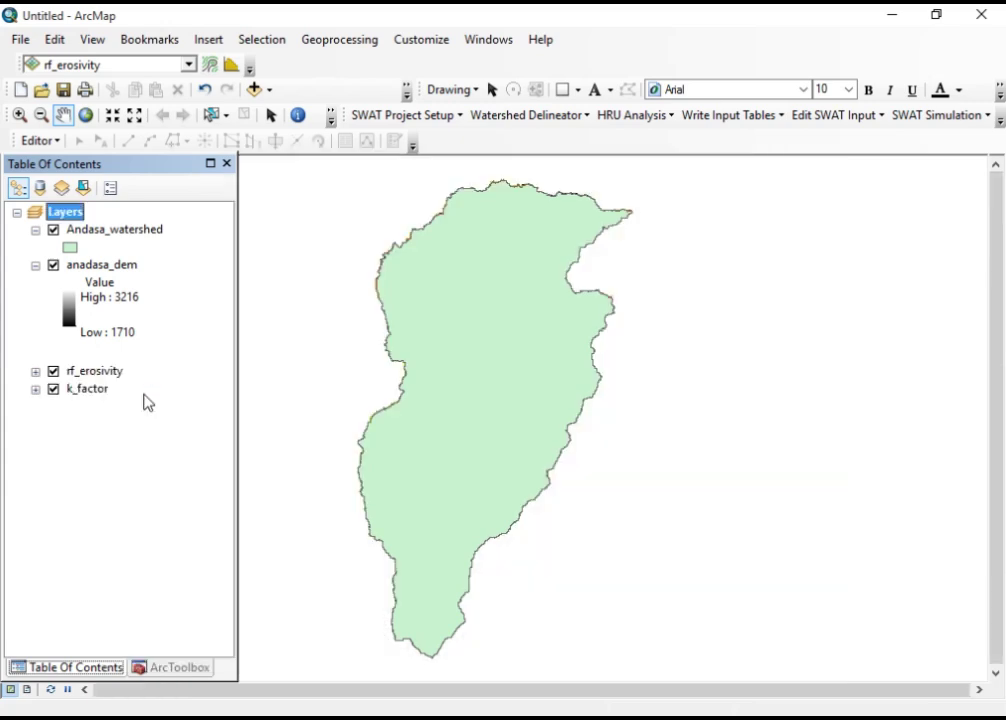
- Hide the Andasa_watershed, rf_erosivity and k_factor layers, leaving anadasa_dem visible
click(53, 229)
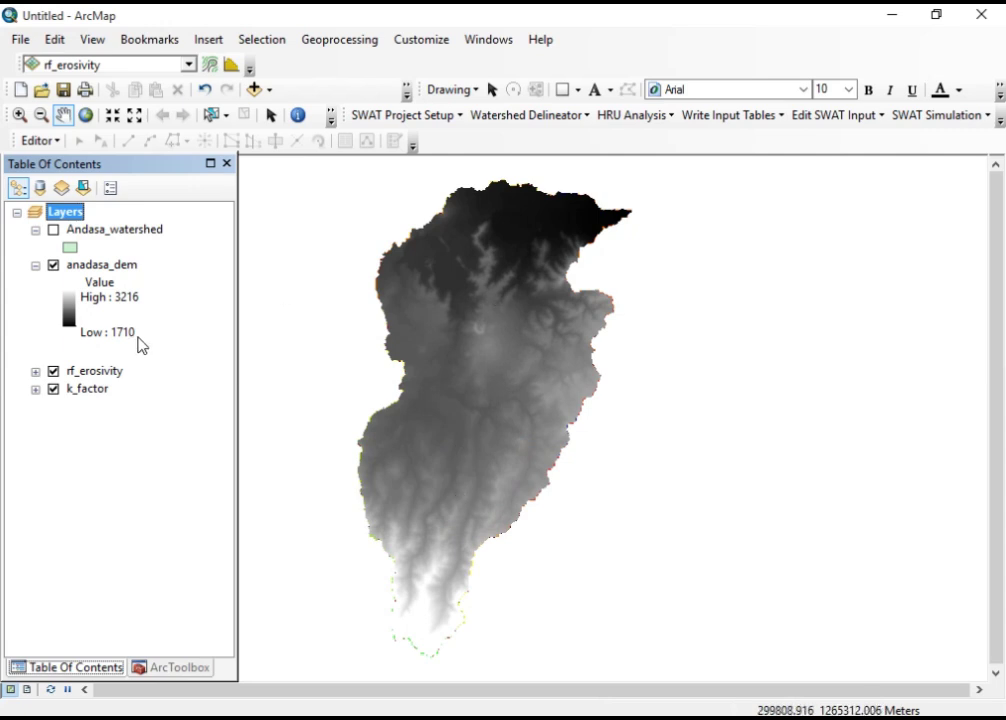
click(53, 371)
click(53, 389)
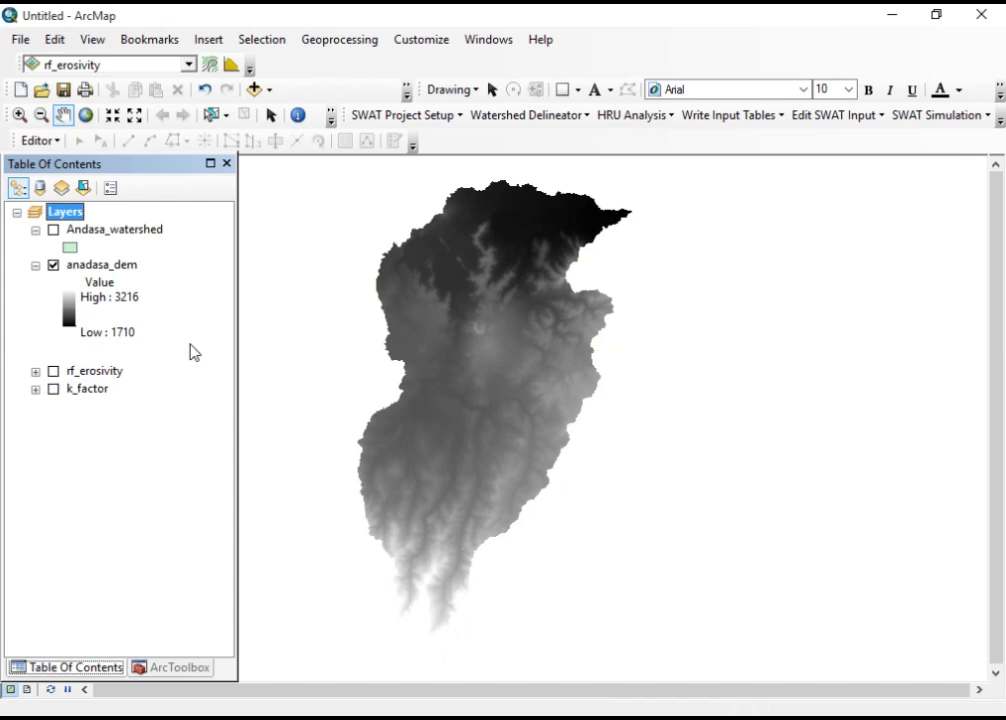
click(180, 670)
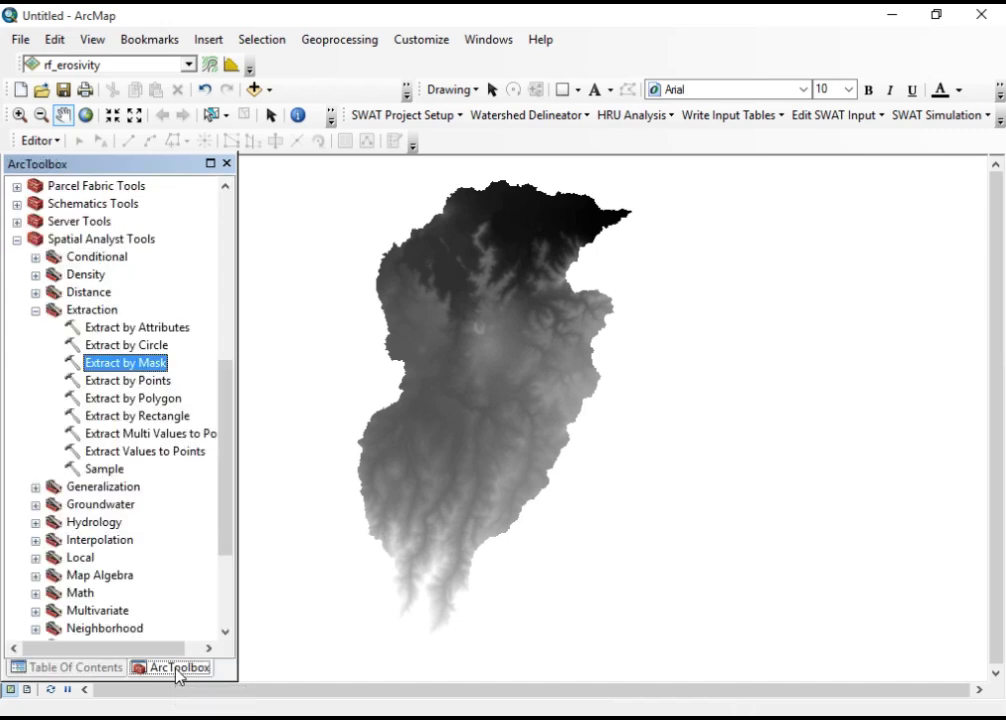
- Open the Slope tool from Spatial Analyst's Surface toolset
click(37, 312)
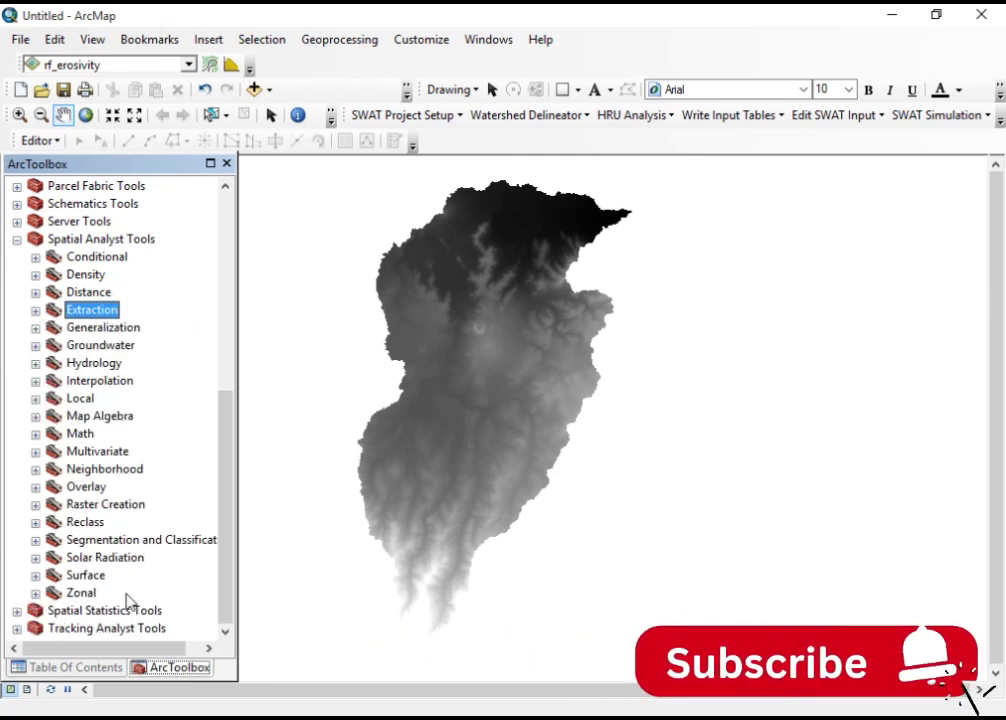
click(36, 576)
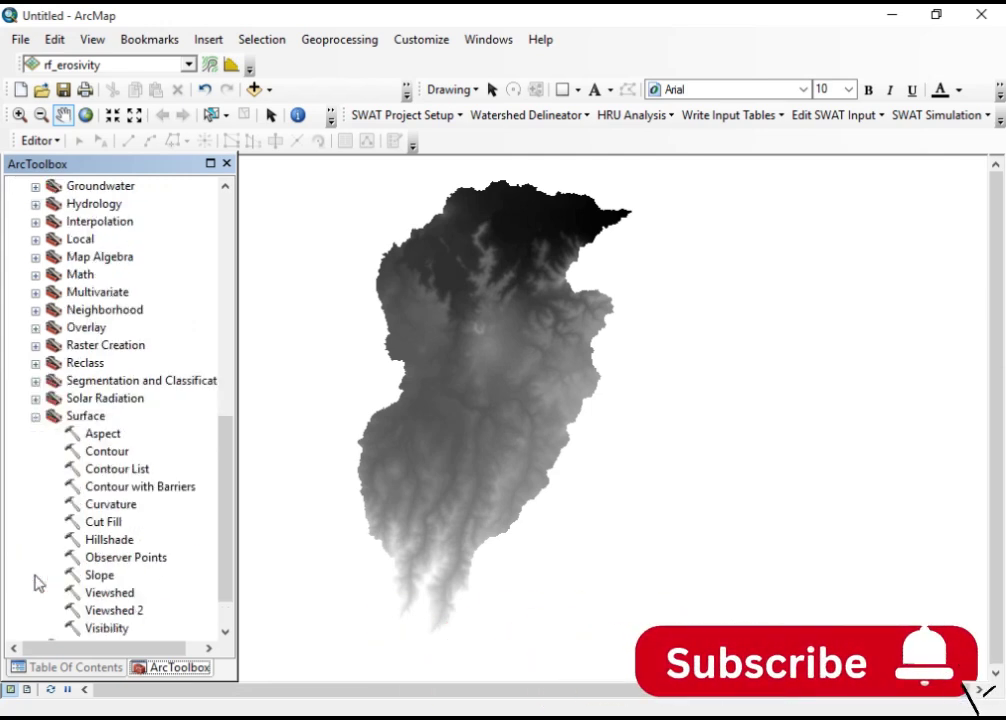
click(101, 577)
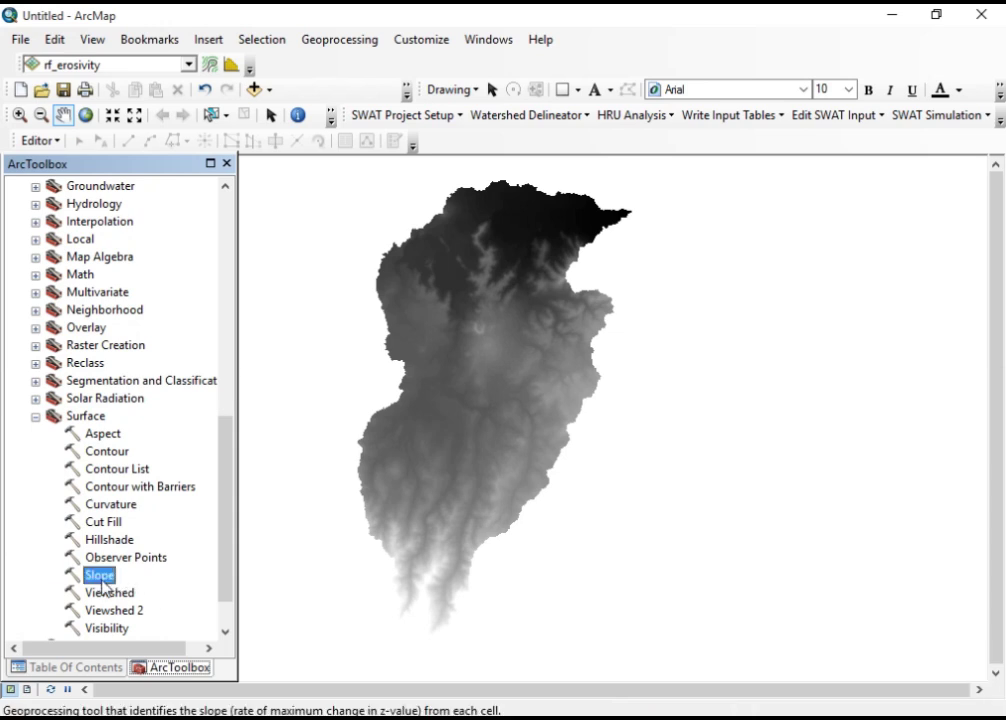
double_click(101, 577)
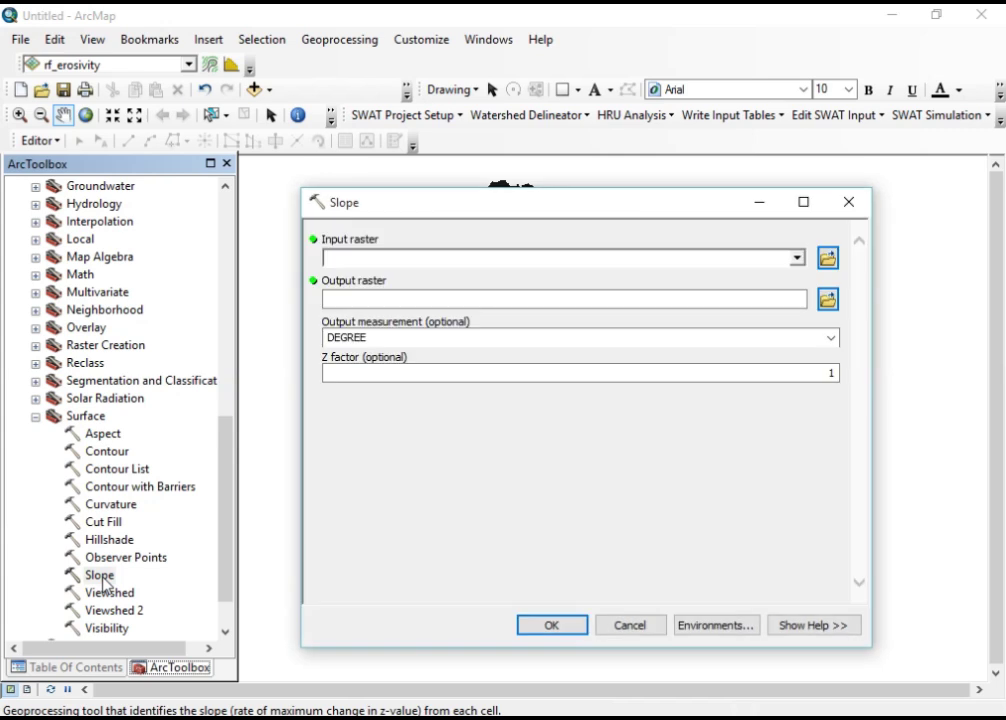
- Compute slope in DEGREE from anadasa_dem, saving andasa_slope in the Data folder
click(797, 258)
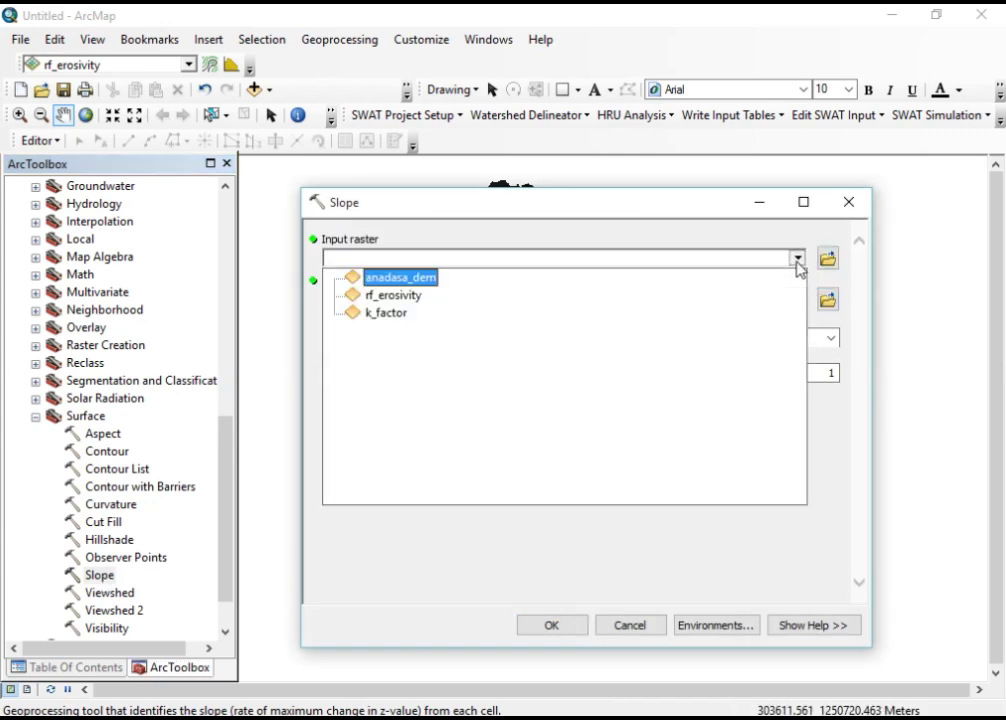
click(428, 278)
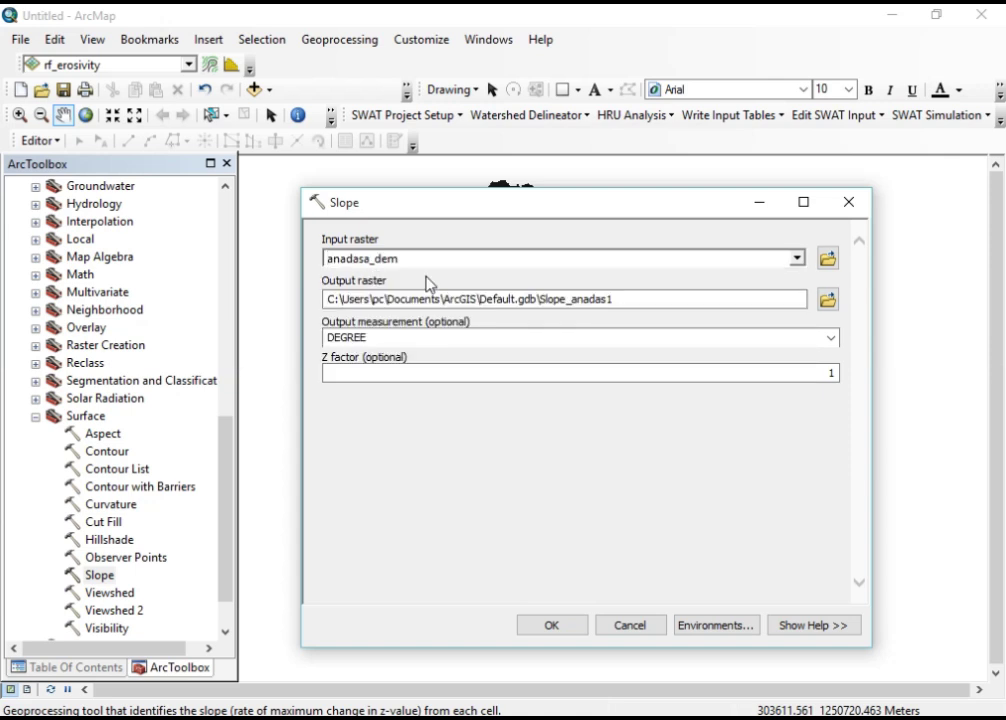
click(824, 300)
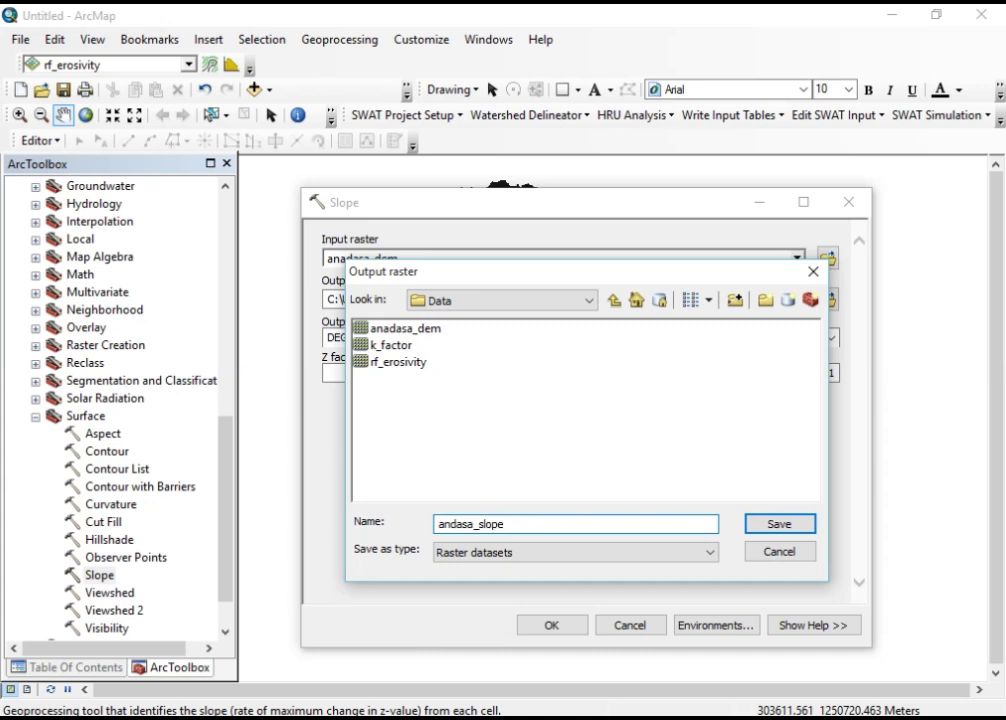
click(781, 530)
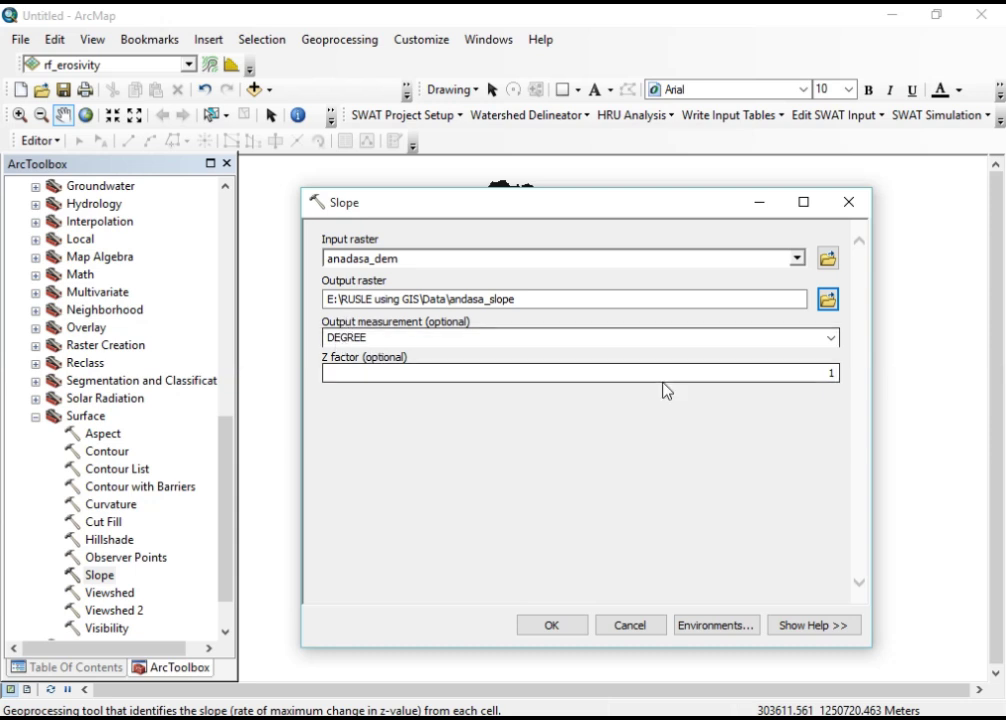
click(830, 340)
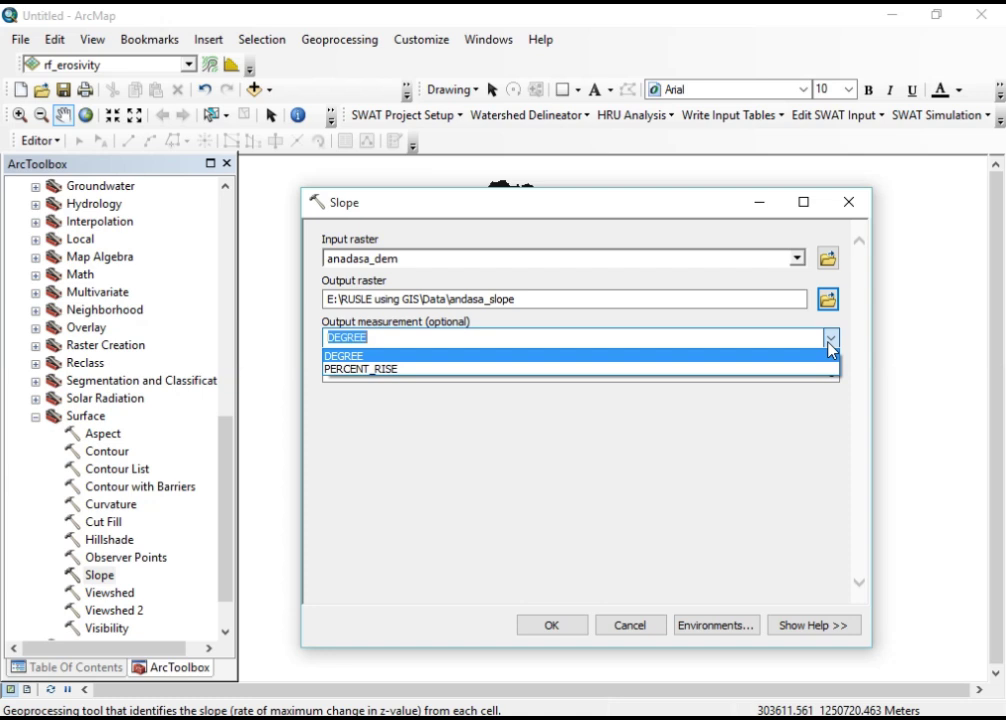
click(830, 343)
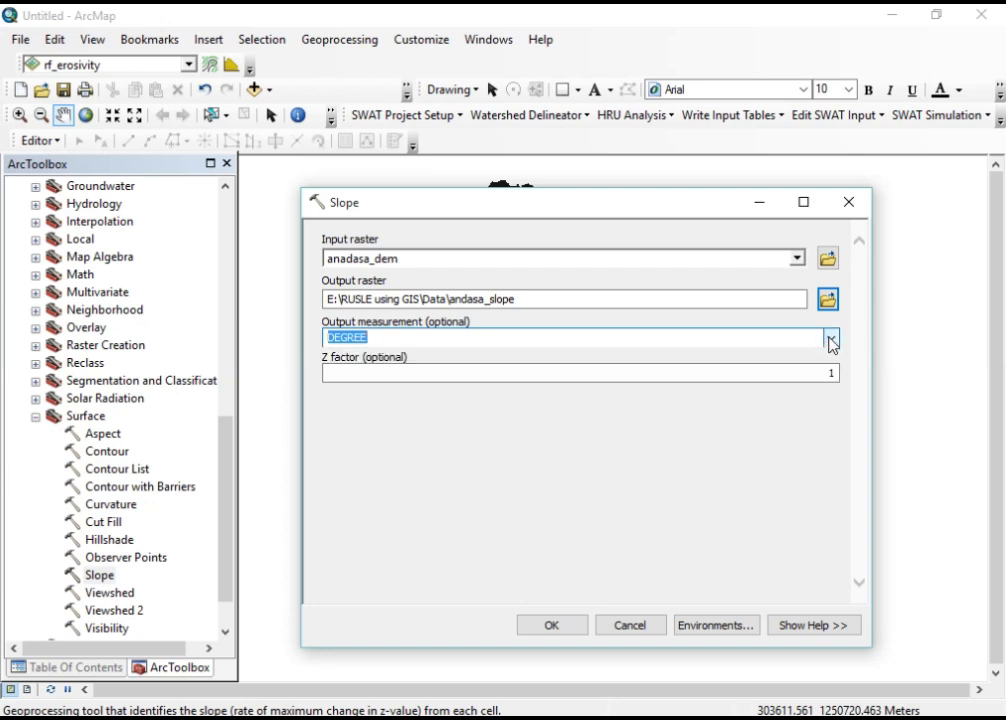
click(830, 340)
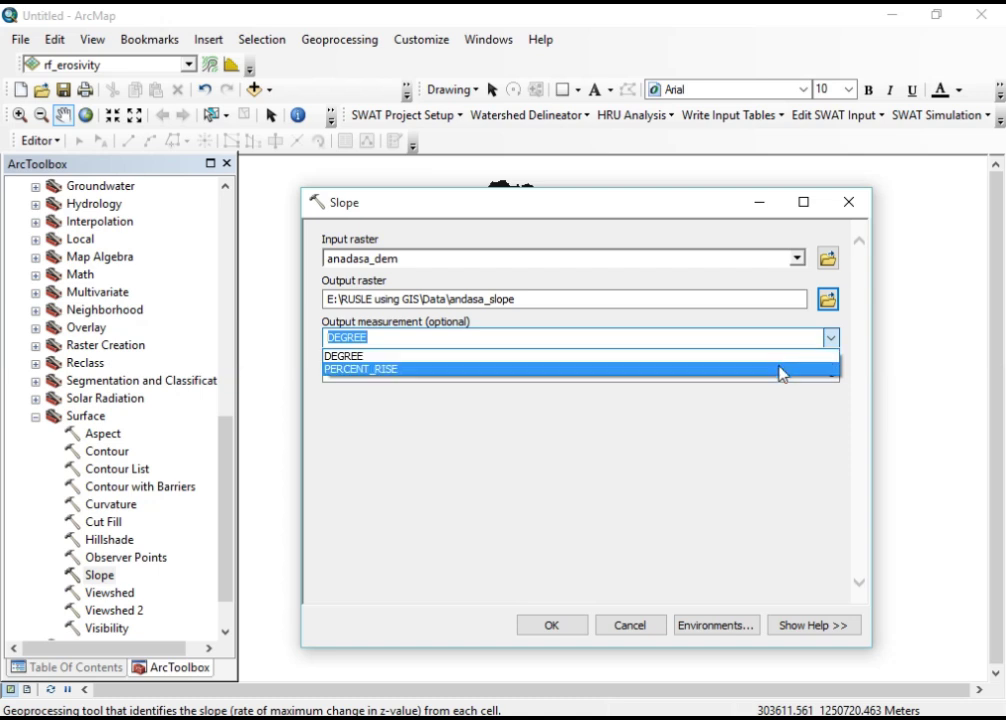
click(846, 322)
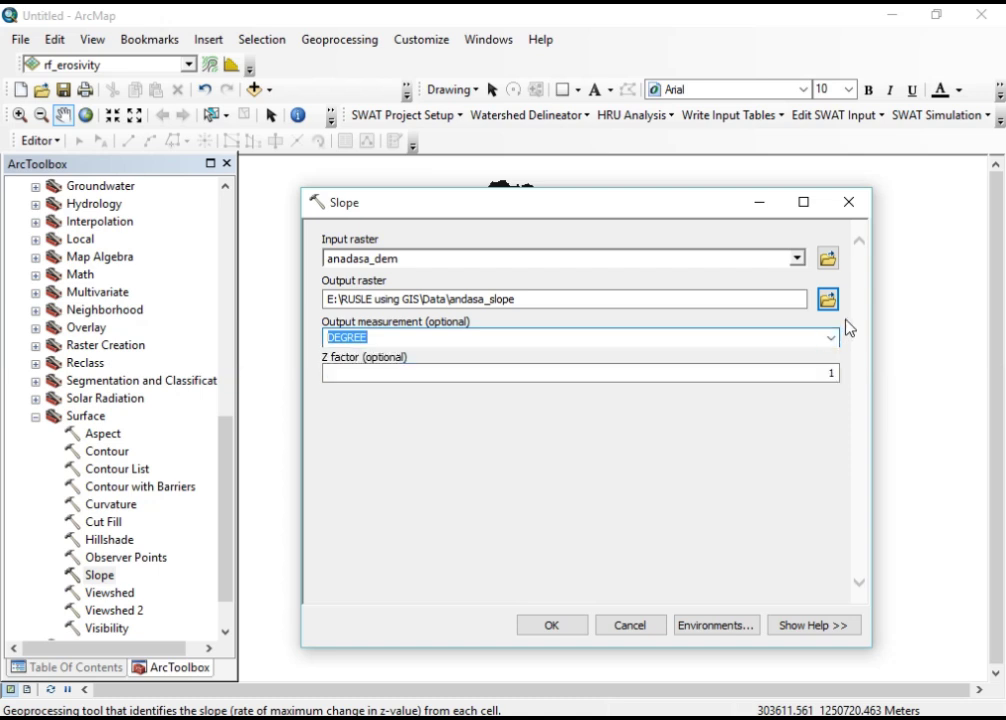
click(649, 469)
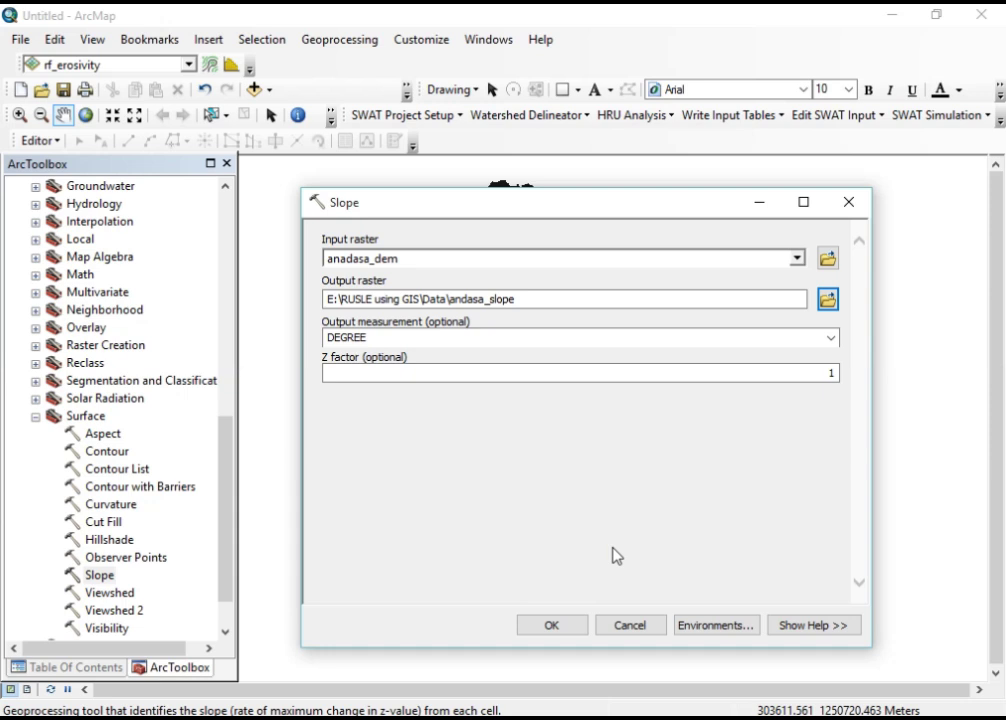
click(560, 627)
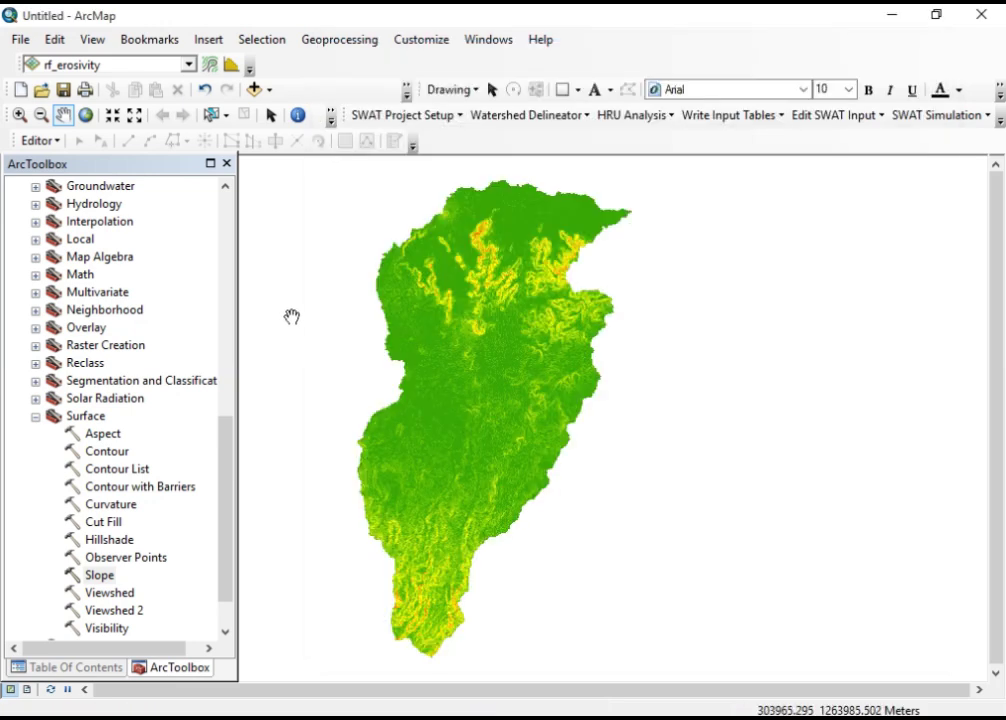
- Collapse the anadasa_dem legend to view the andasa_slope classes, 0 to 56.73 degrees
click(91, 669)
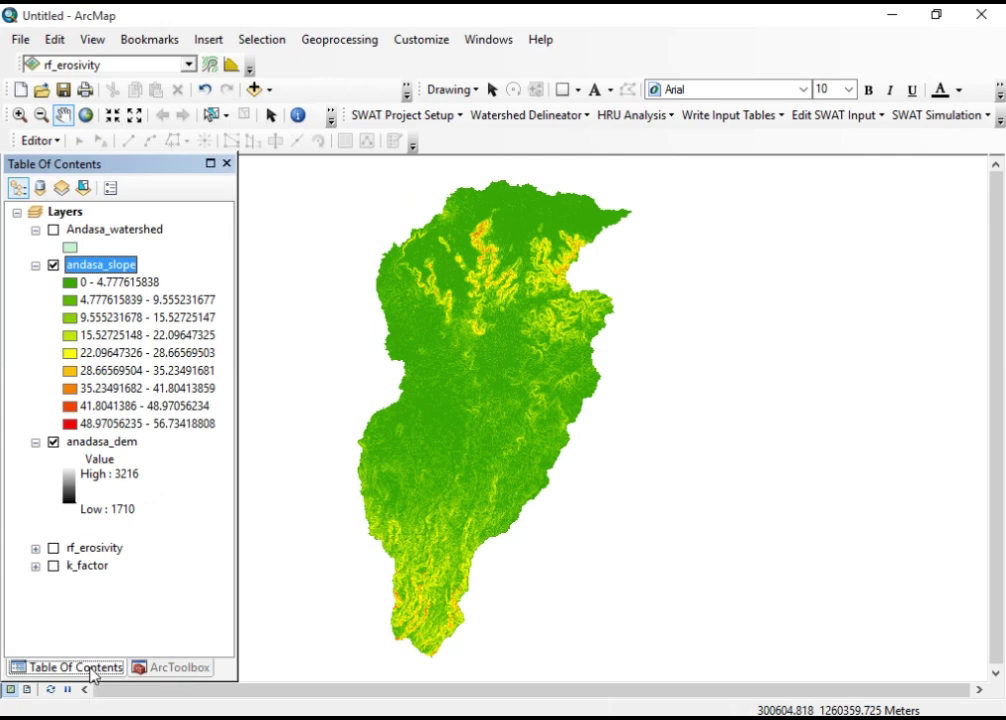
click(35, 441)
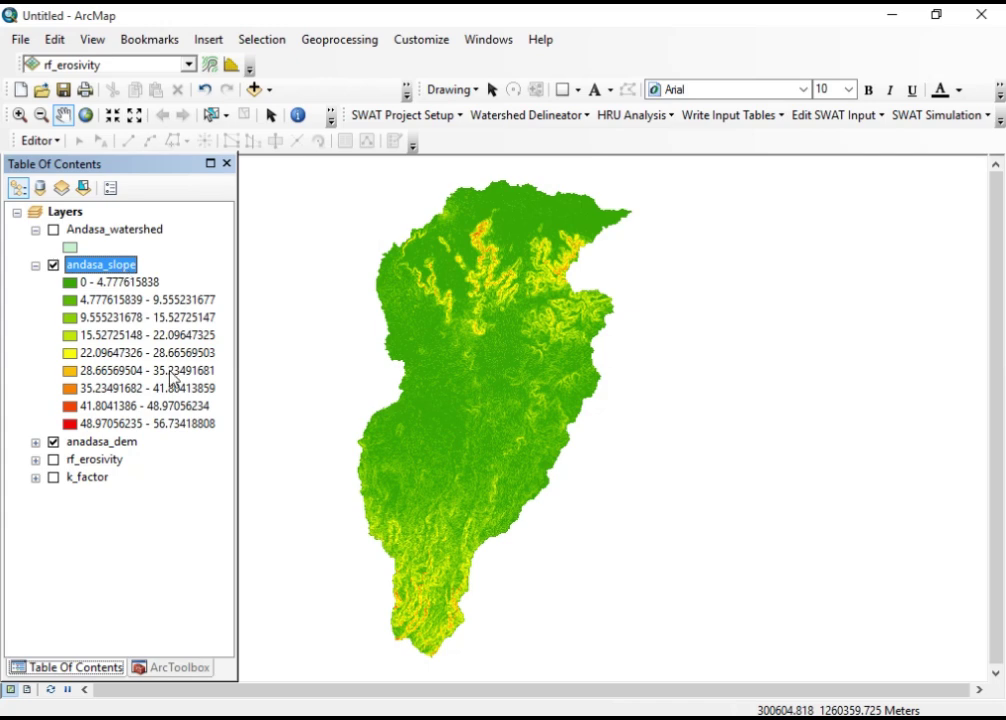
- Collapse the Surface toolset and open Fill from the Hydrology toolset
click(173, 667)
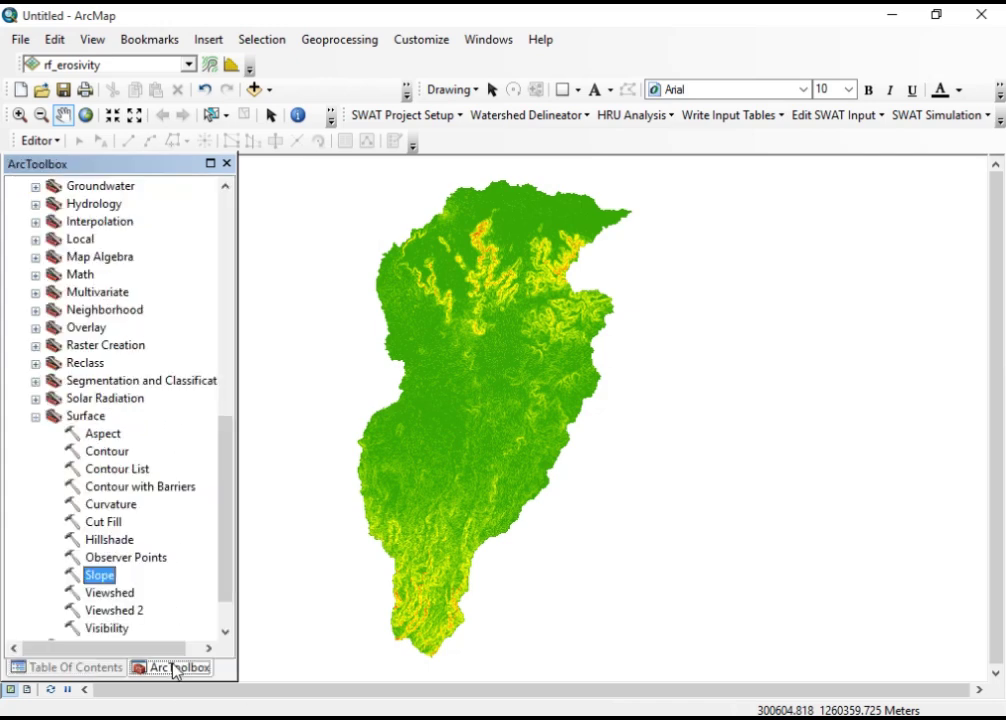
click(35, 416)
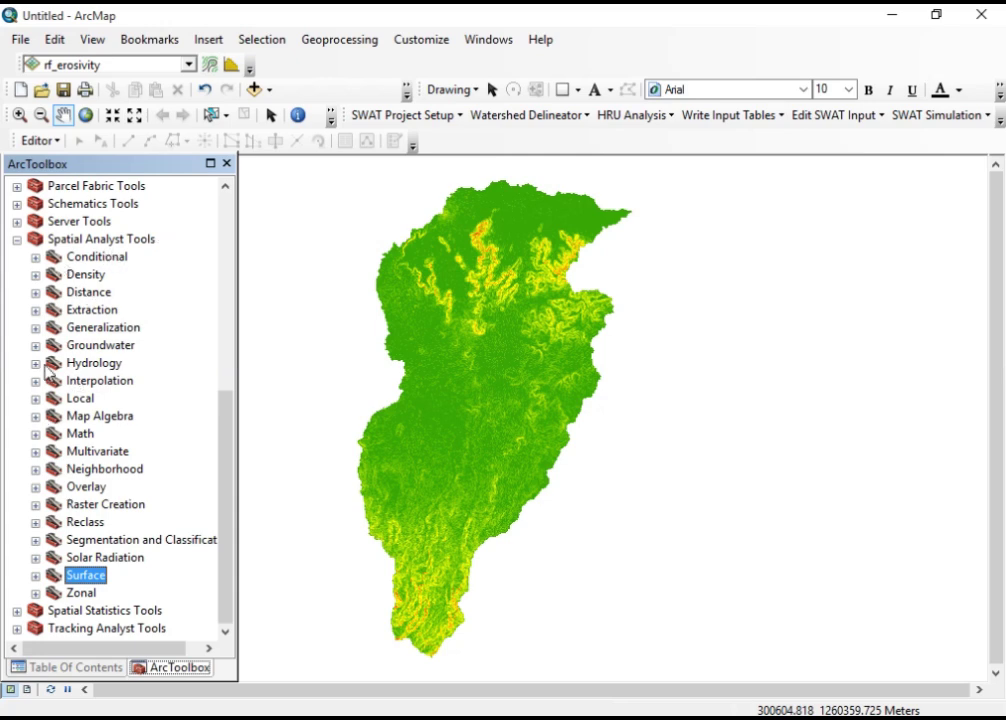
click(35, 363)
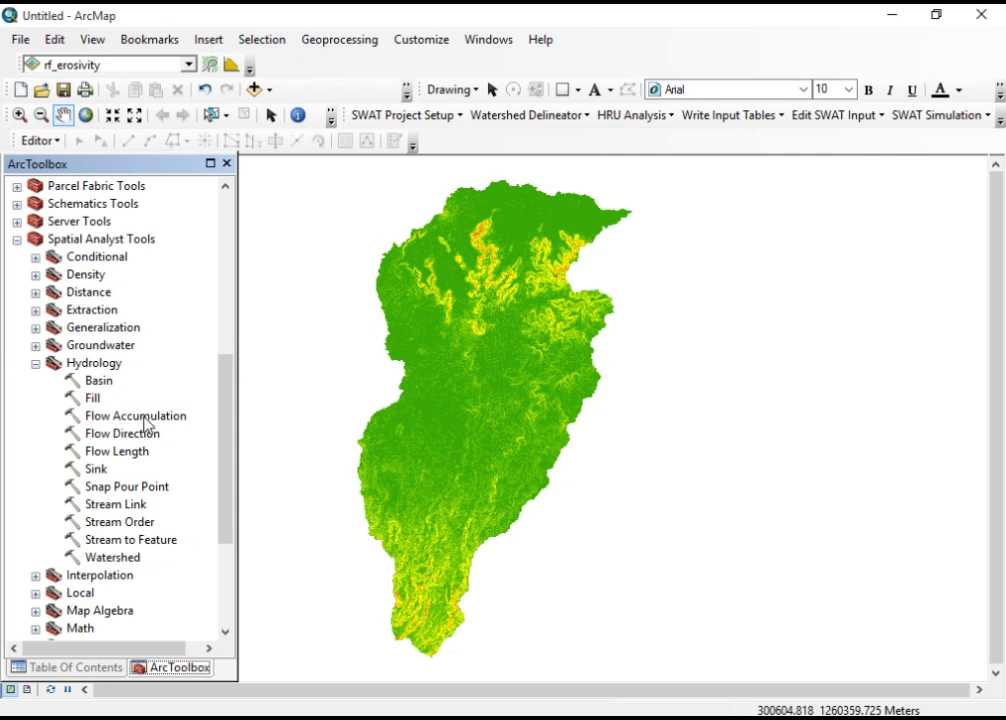
double_click(93, 399)
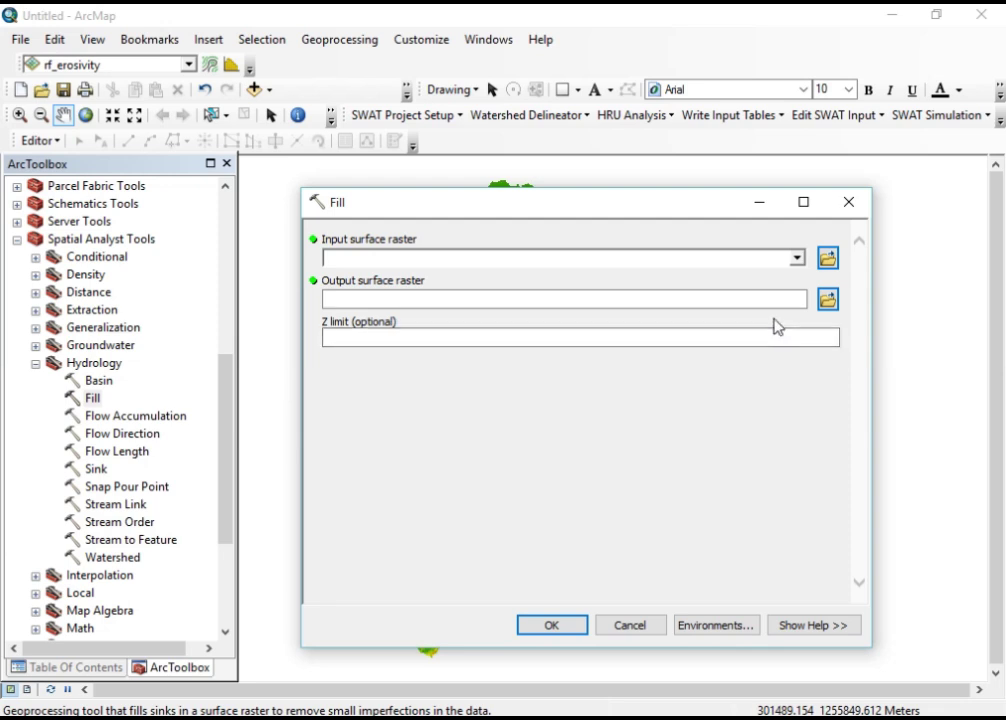
- Fill sinks in anadasa_dem, saving the result as fill_dem in the Data folder
click(797, 258)
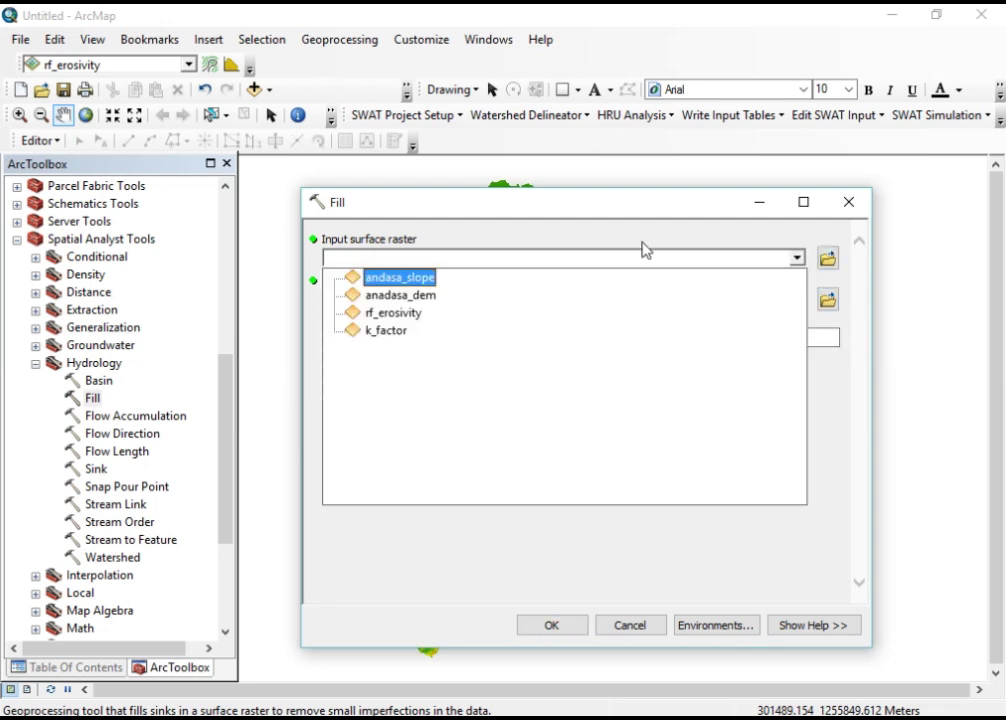
click(426, 297)
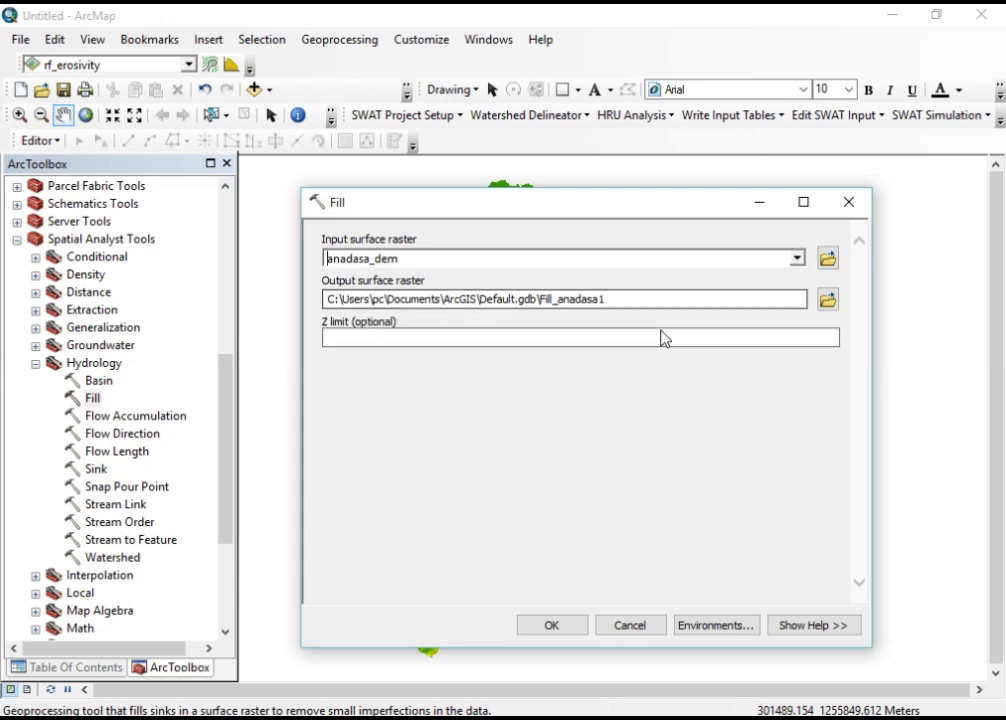
click(827, 299)
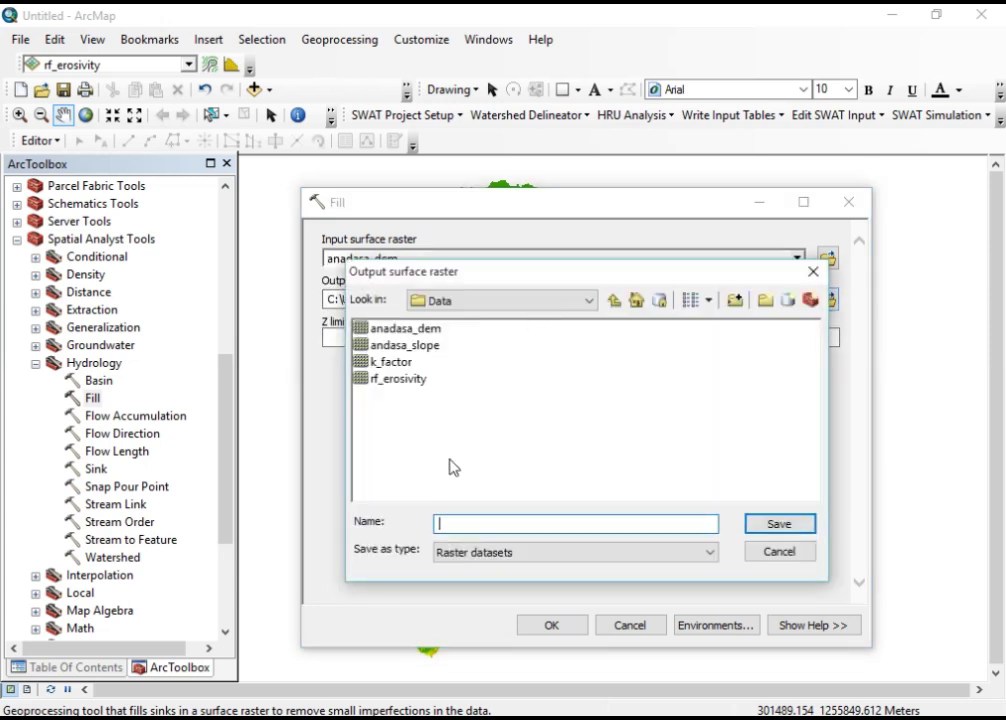
text(fill_dem)
key(Return)
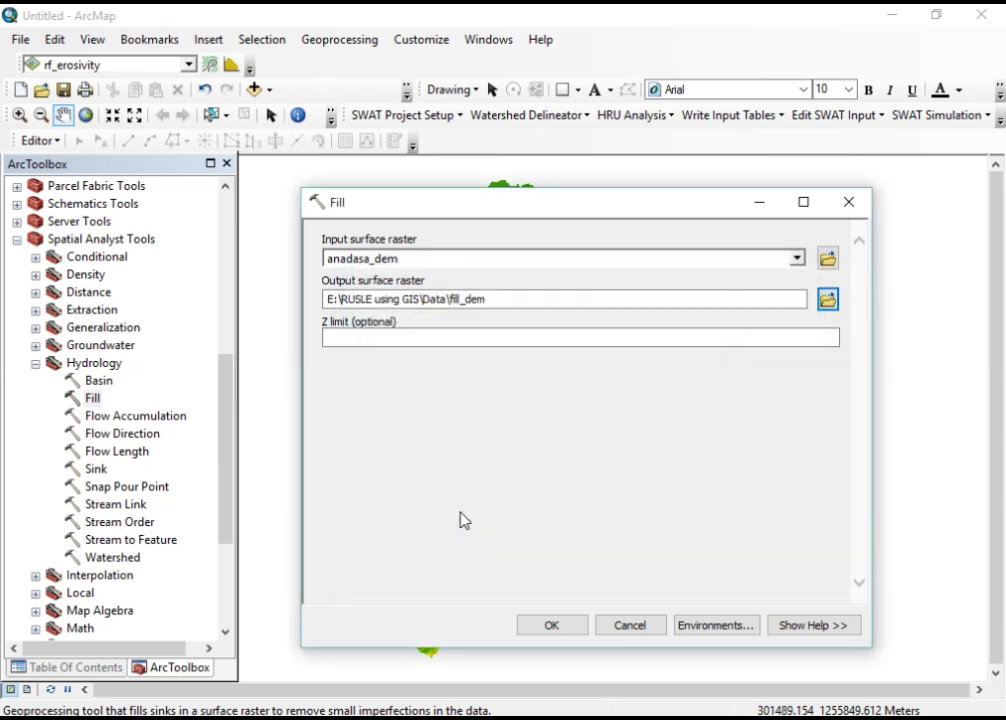
click(552, 626)
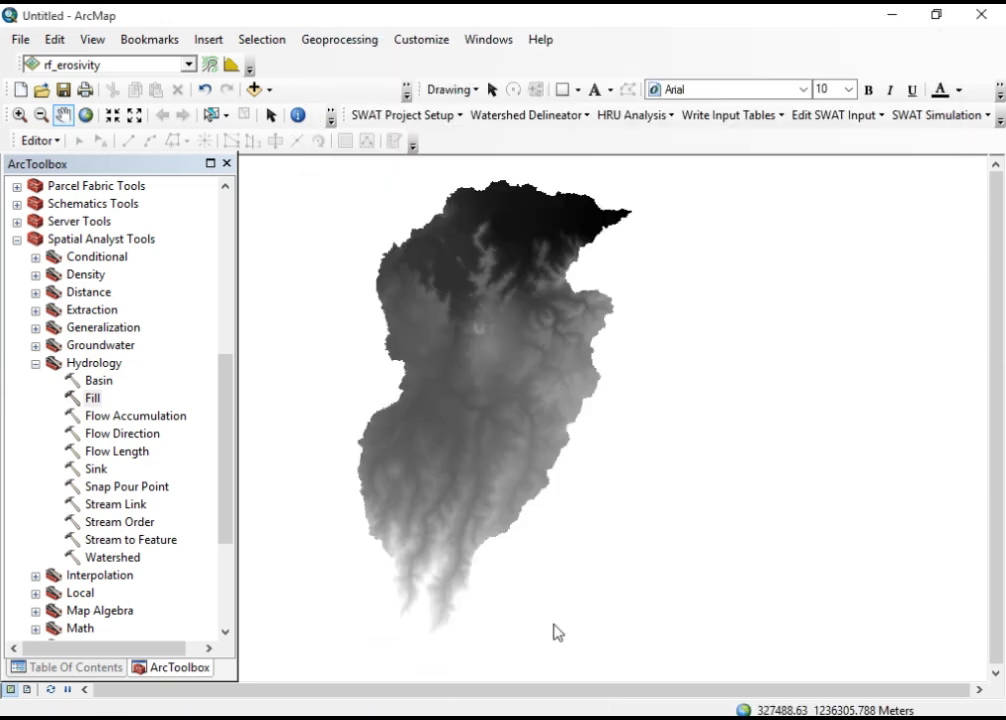
- Run Flow Direction on fill_dem, saving the output as flow_direc in the Data folder
click(115, 433)
double_click(112, 432)
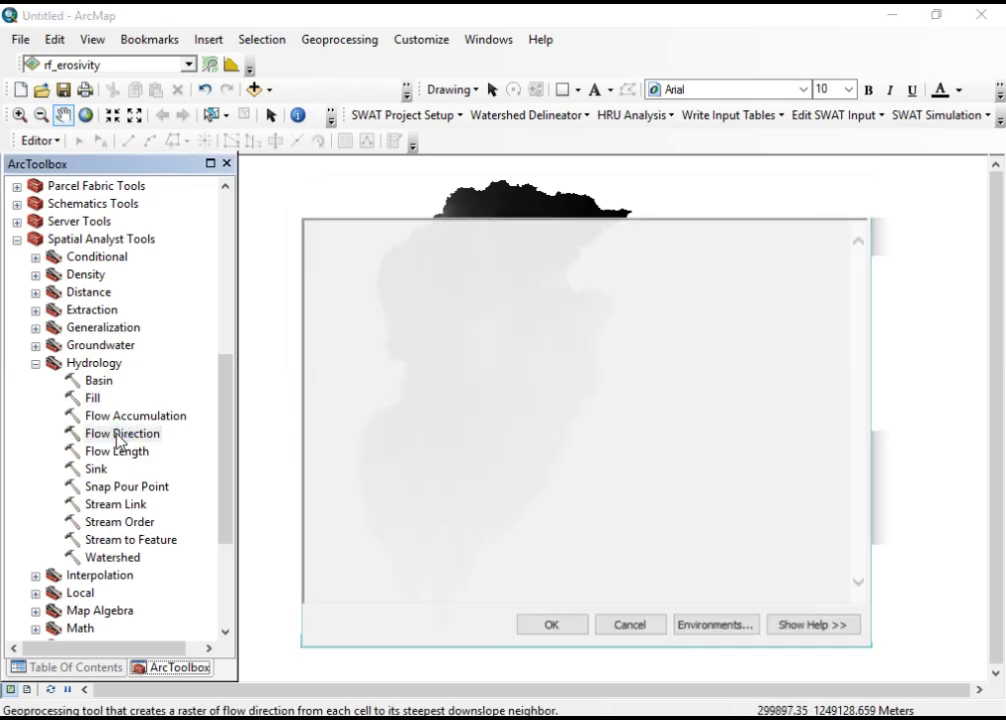
click(797, 259)
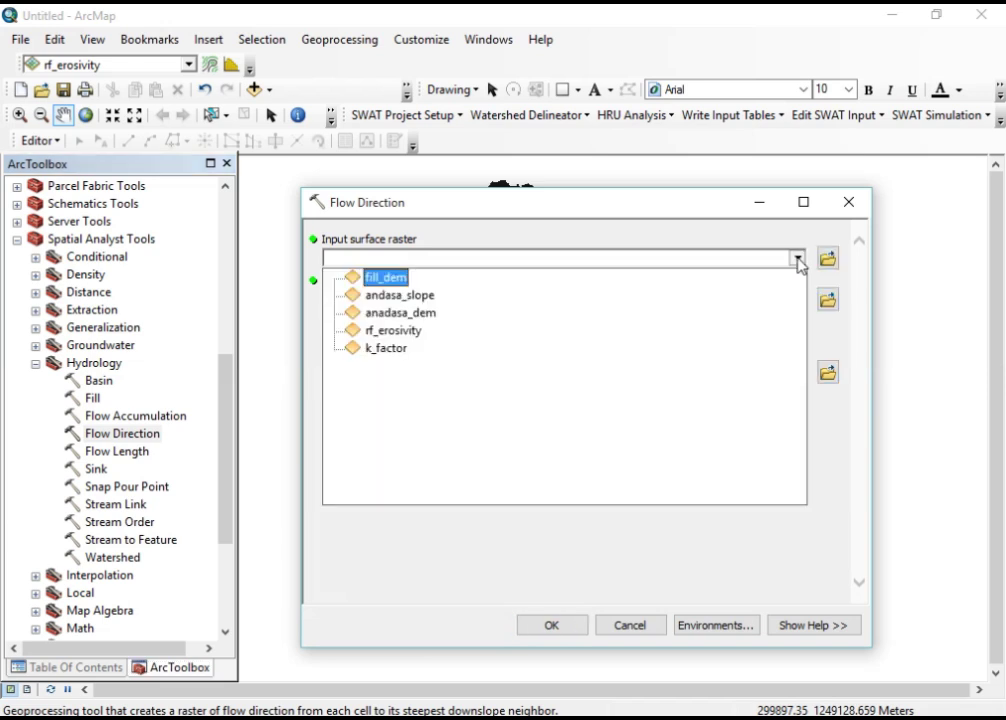
click(384, 278)
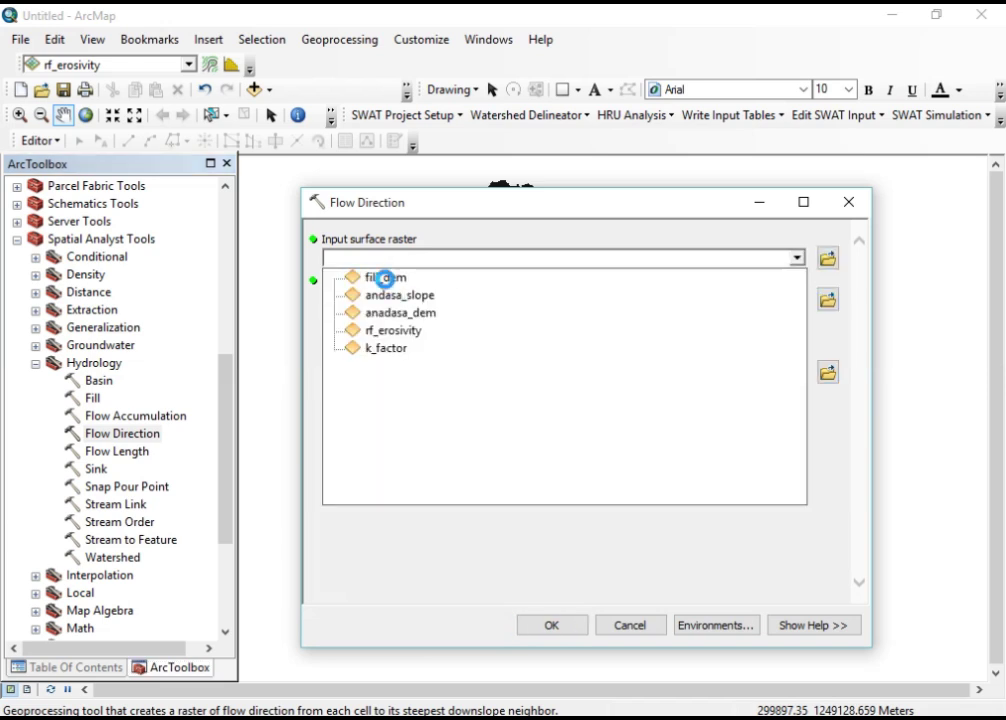
click(827, 299)
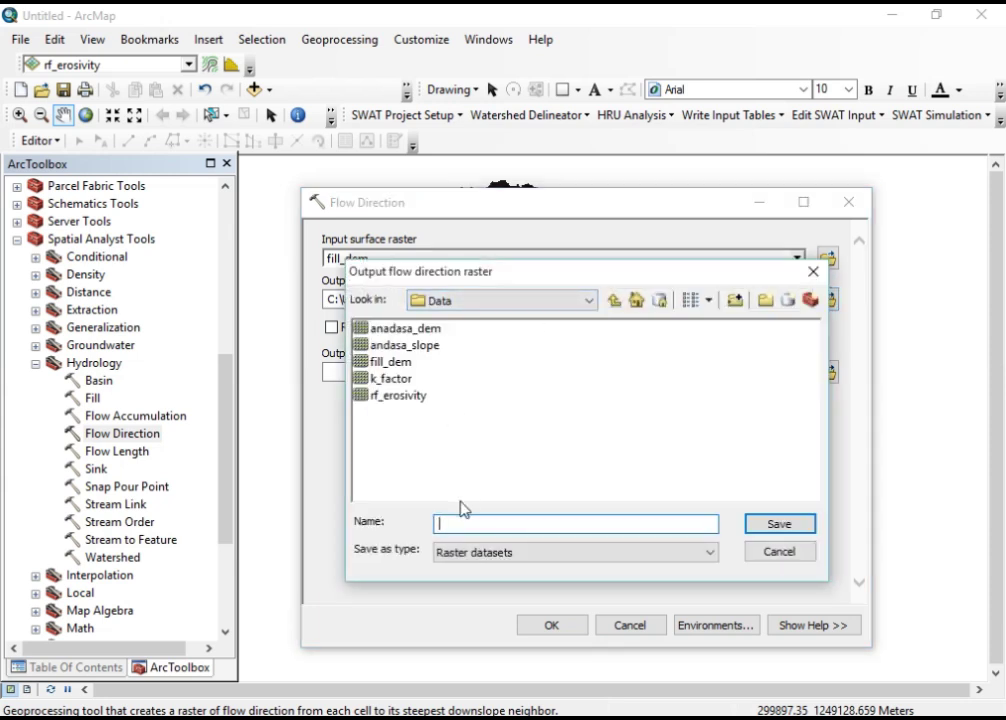
text(flow_dorecti)
key(Return)
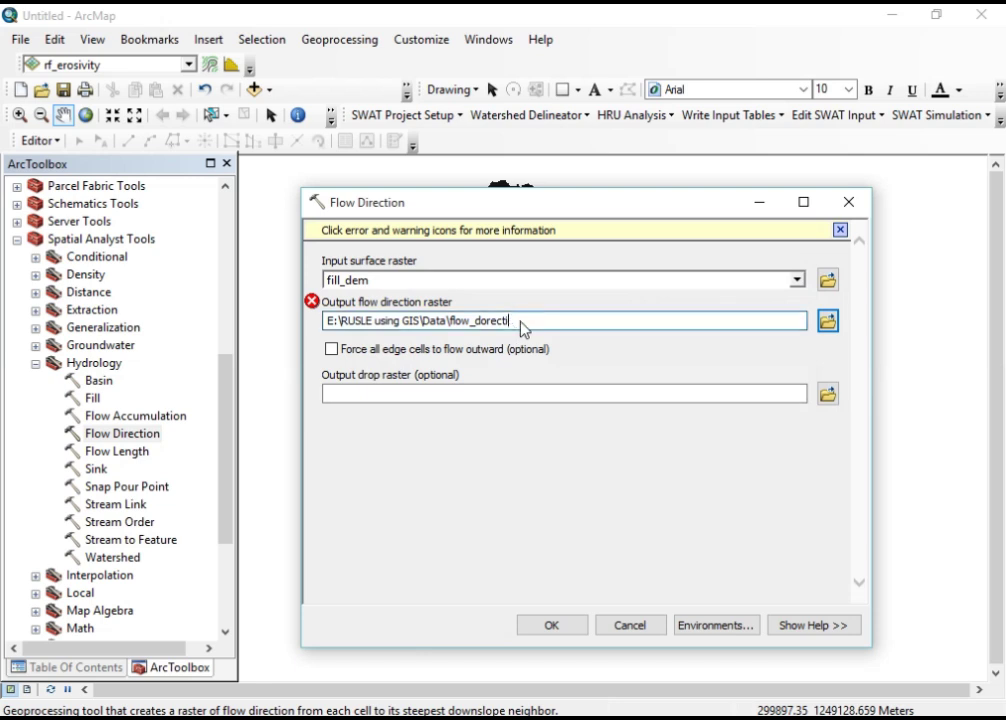
key(BackSpace)
text(ire)
click(549, 626)
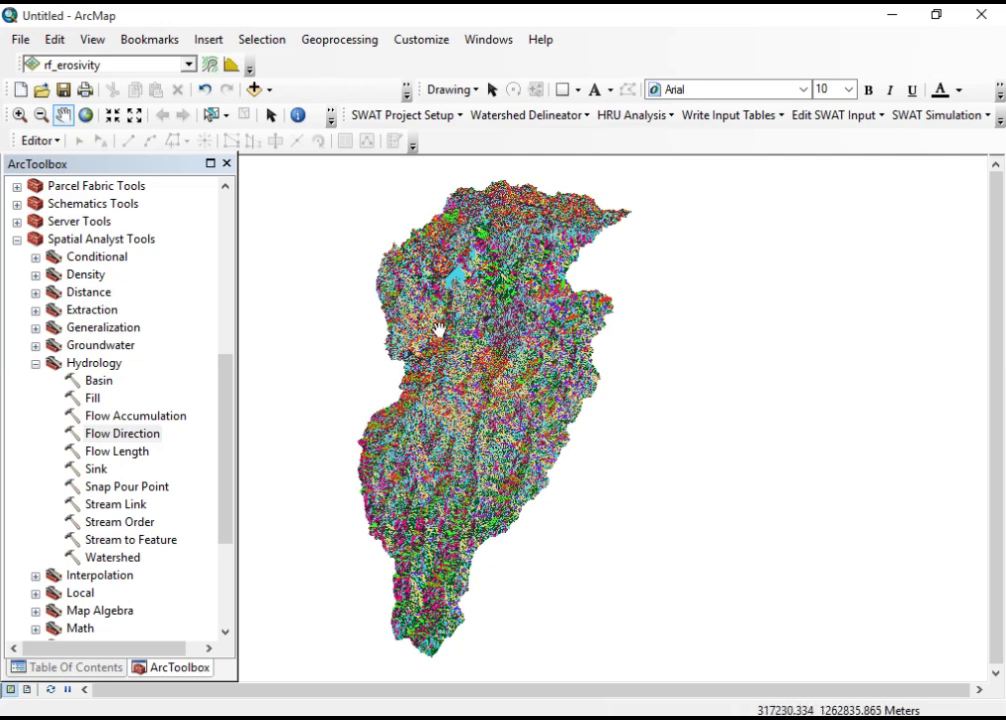
scroll(441, 320, down, 1)
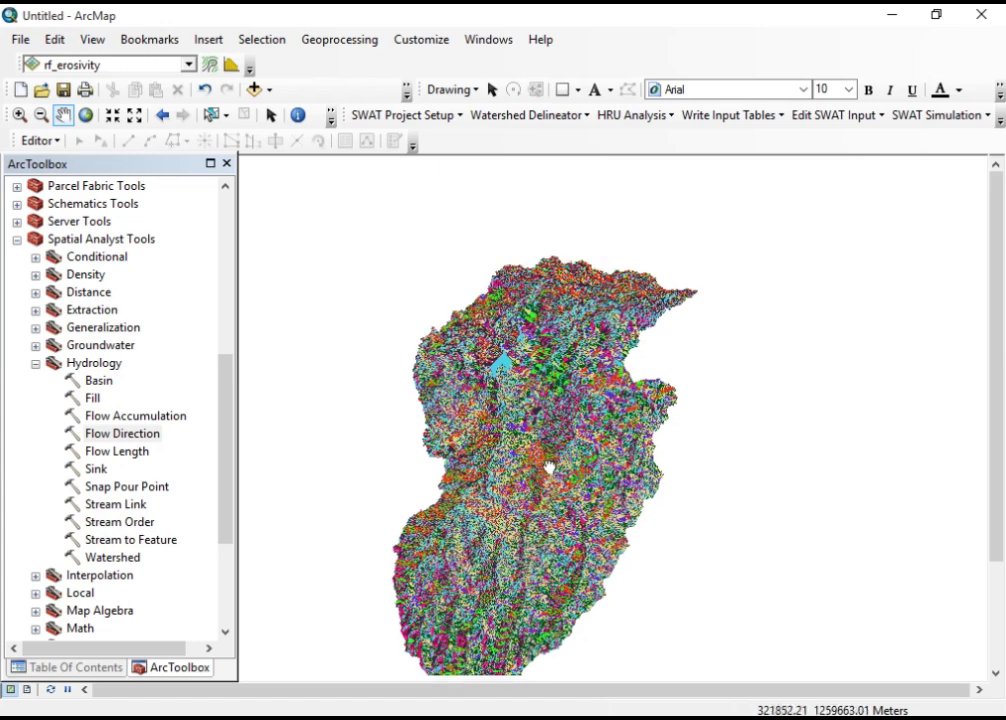
drag(519, 425, 508, 385)
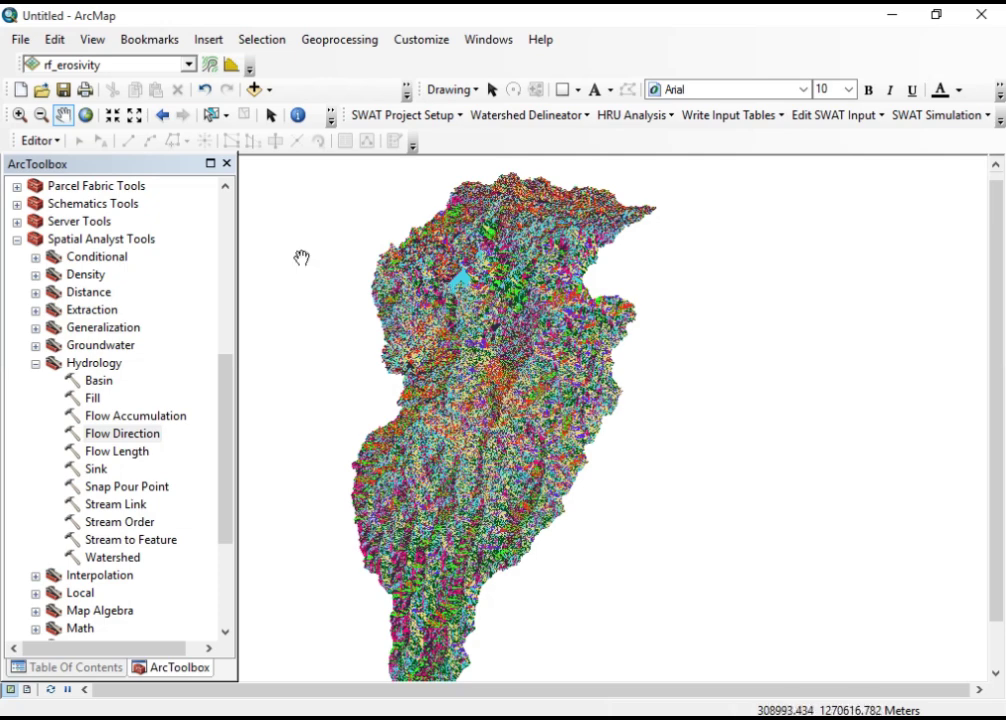
click(140, 433)
click(136, 418)
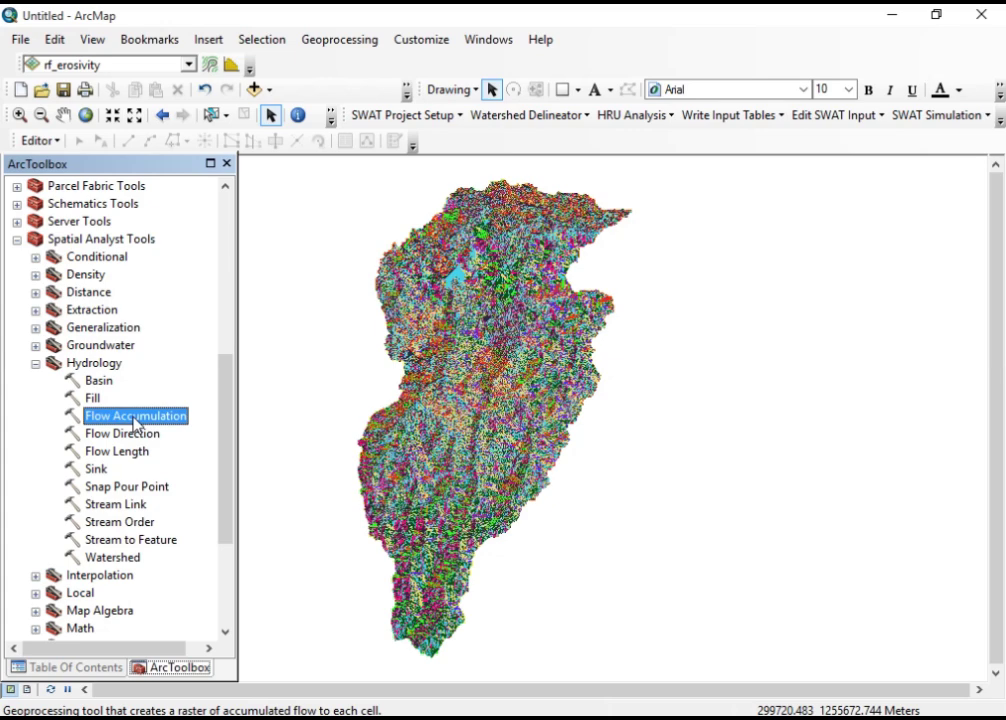
- Run Flow Accumulation on flow_direc with the output renamed FlowAcc_andasa
double_click(134, 419)
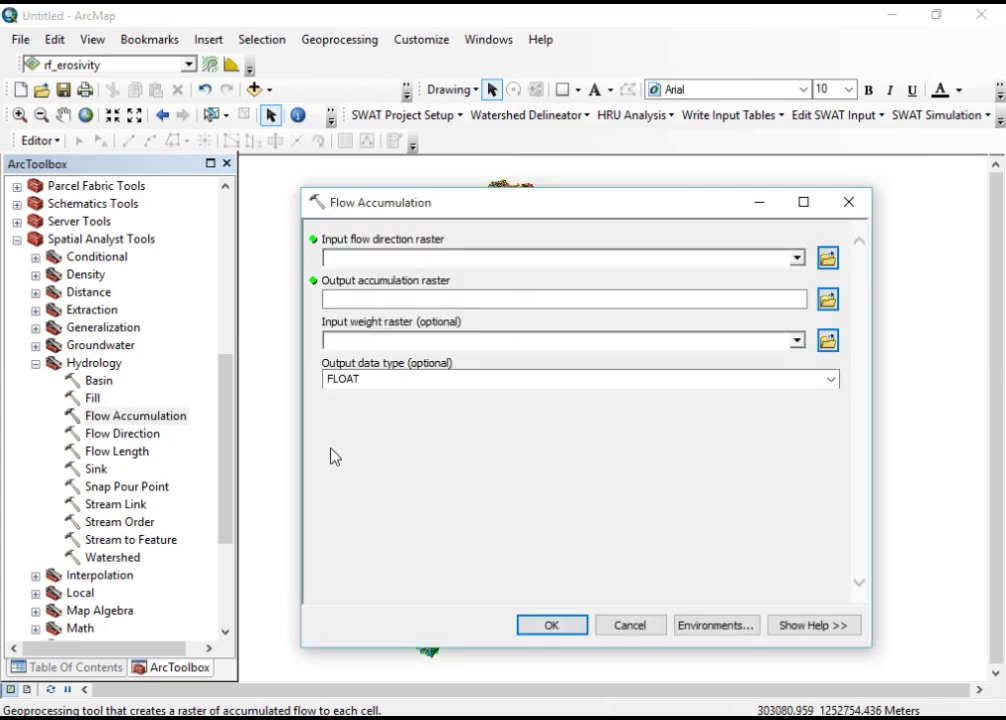
click(798, 259)
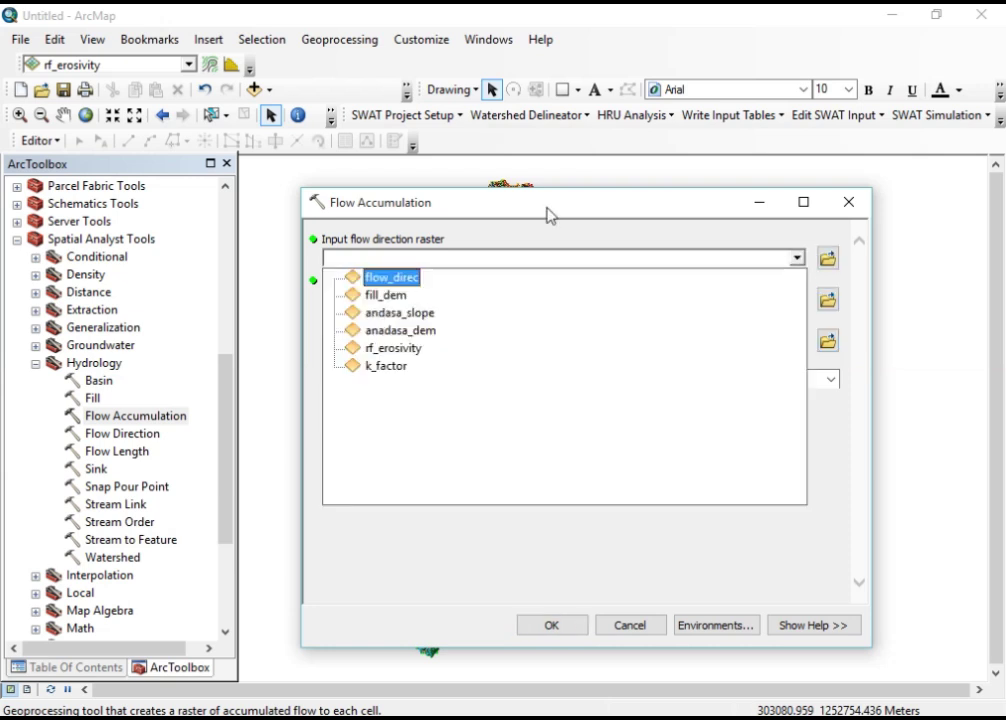
click(409, 280)
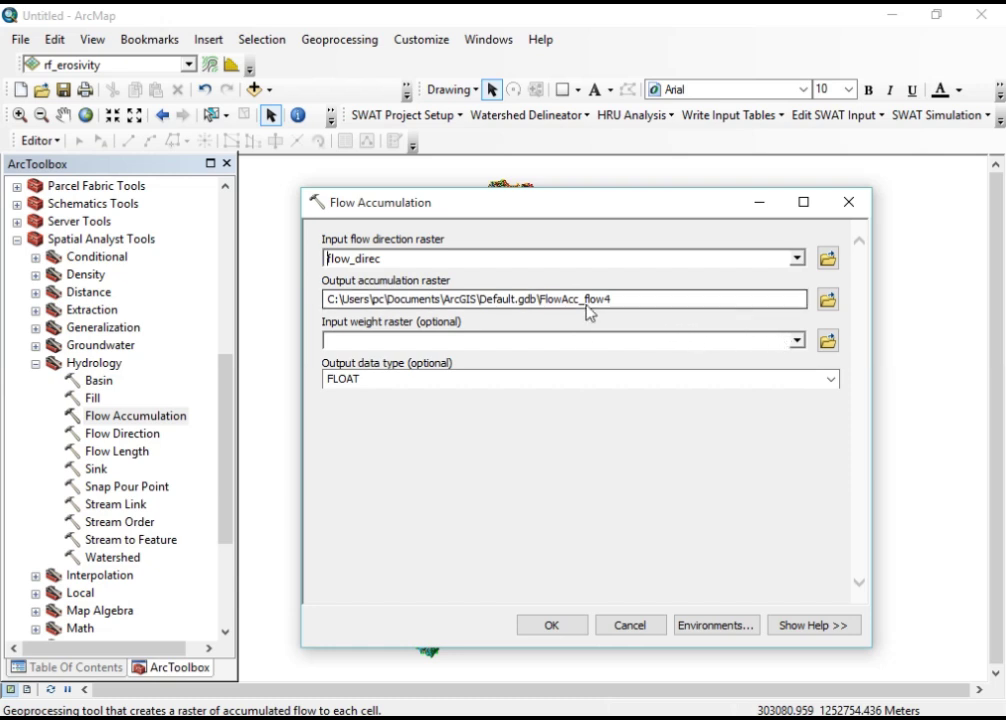
drag(615, 304, 588, 308)
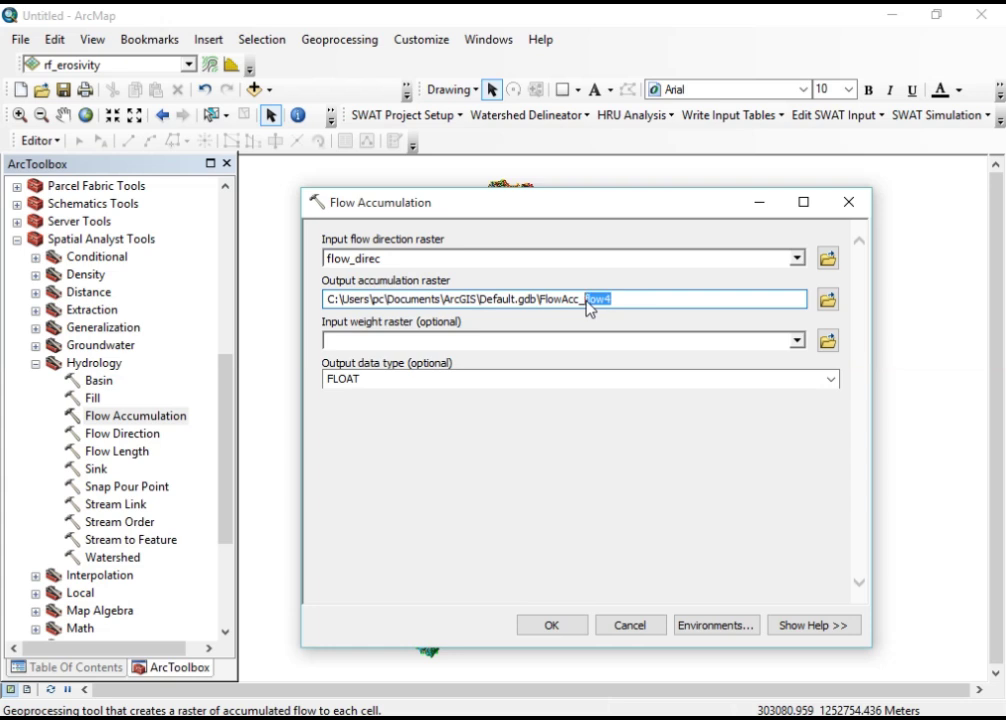
text(andasa)
click(647, 425)
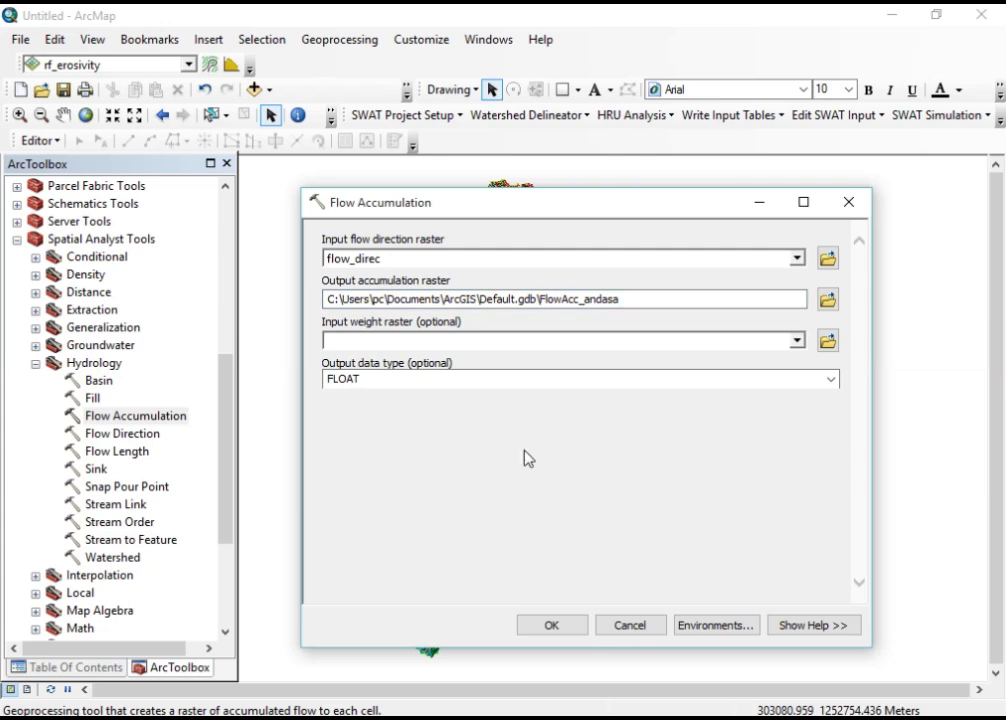
click(545, 626)
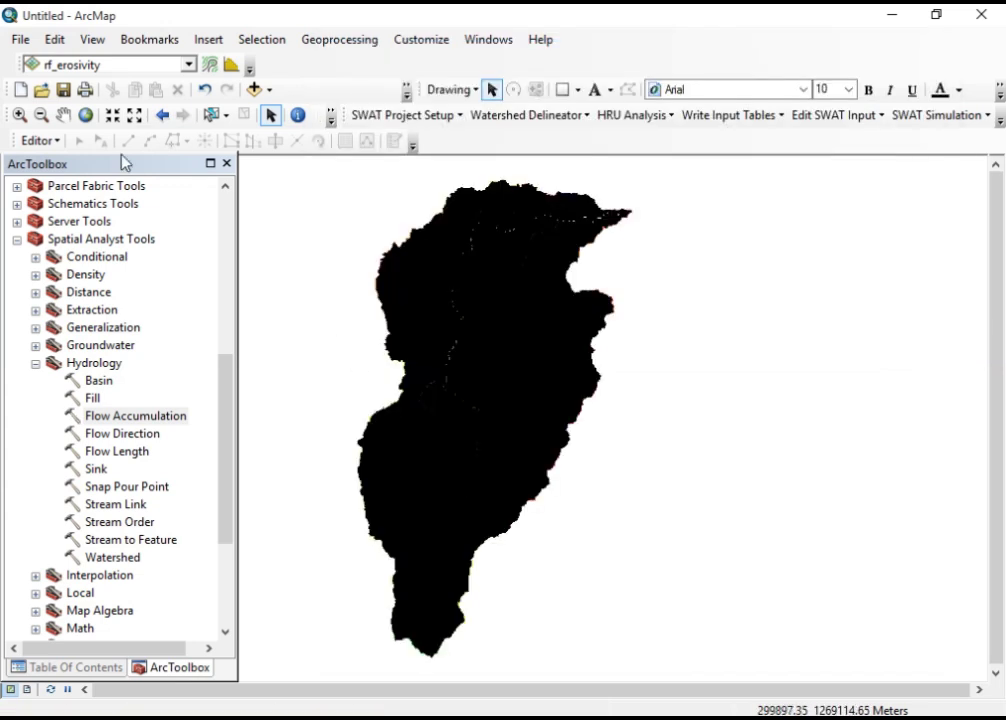
- Zoom twice into FlowAcc_andasa to inspect the thin stream lines, then resume selecting elements
click(19, 115)
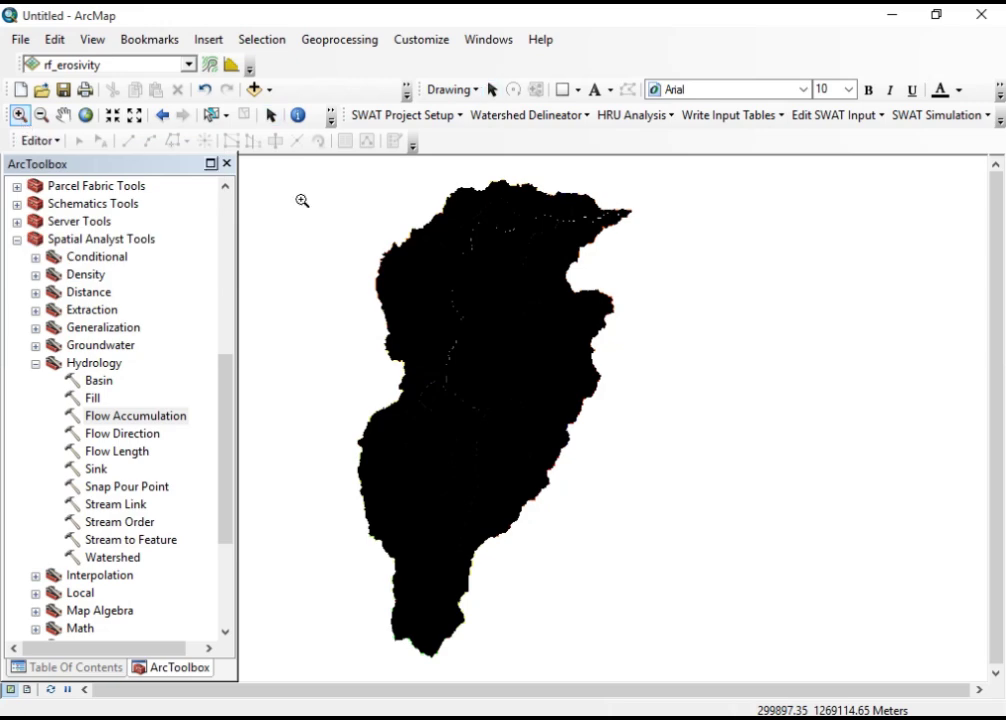
drag(400, 257, 572, 505)
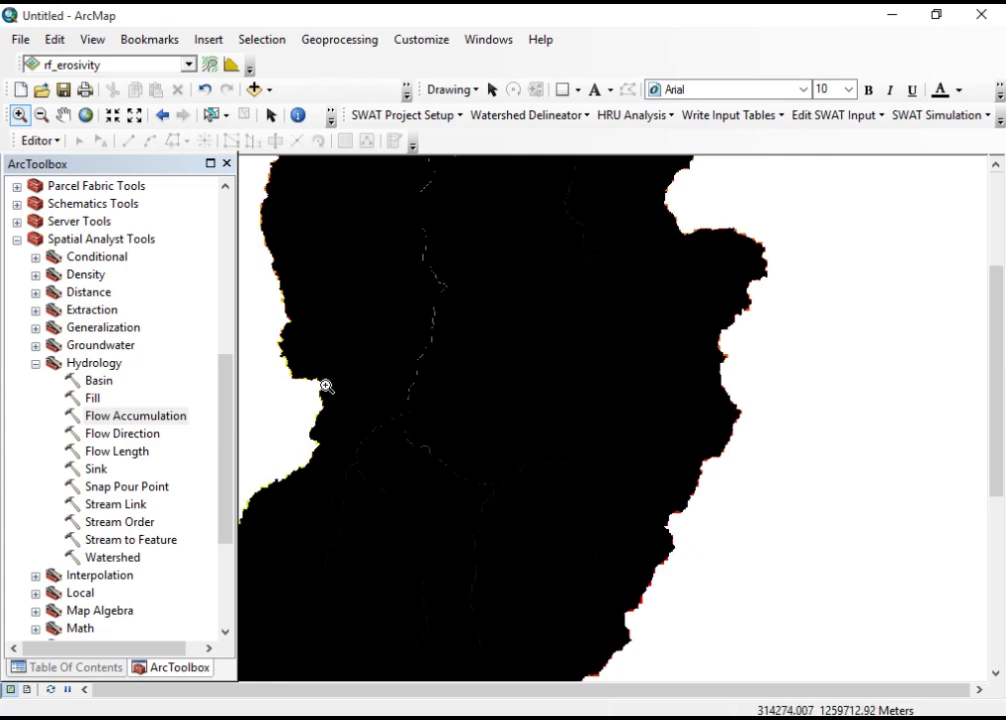
drag(298, 391, 556, 654)
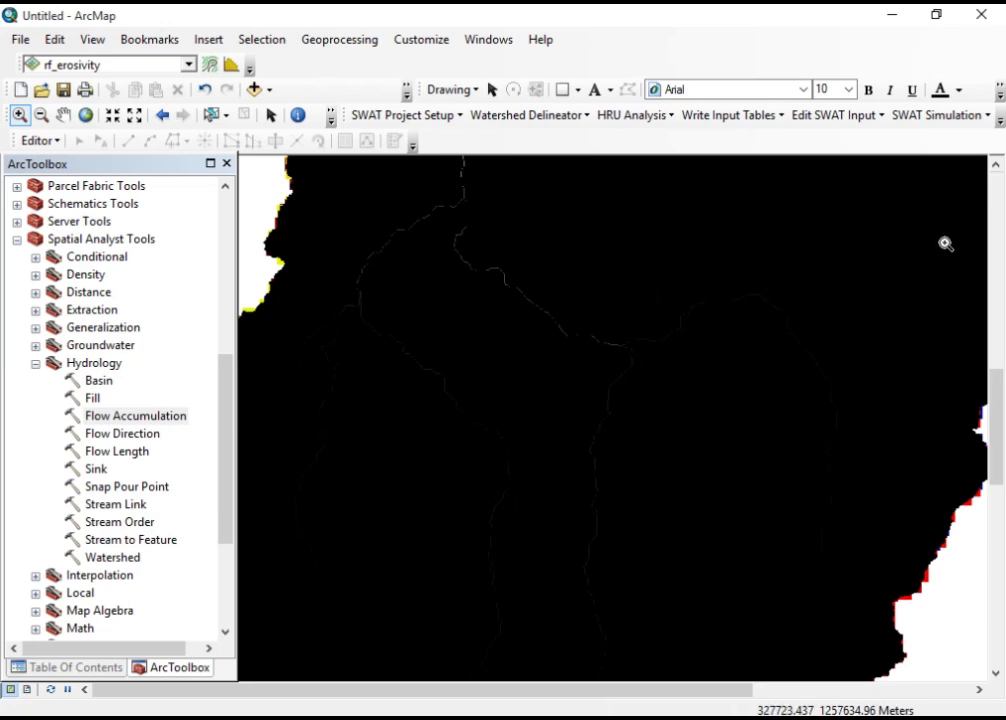
click(1000, 178)
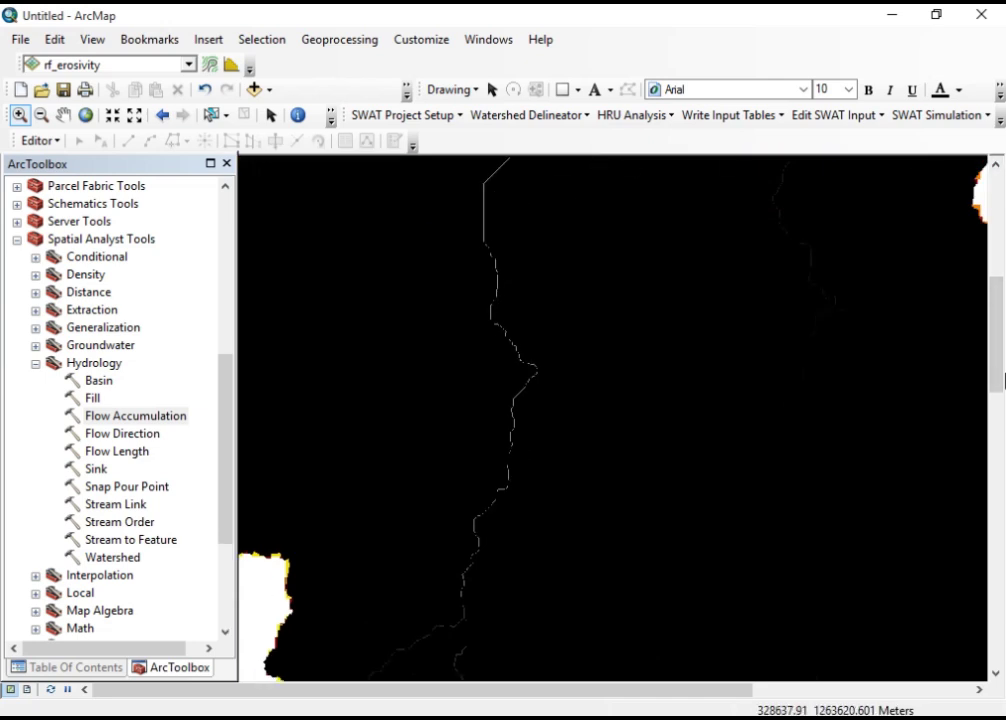
drag(999, 353, 1000, 403)
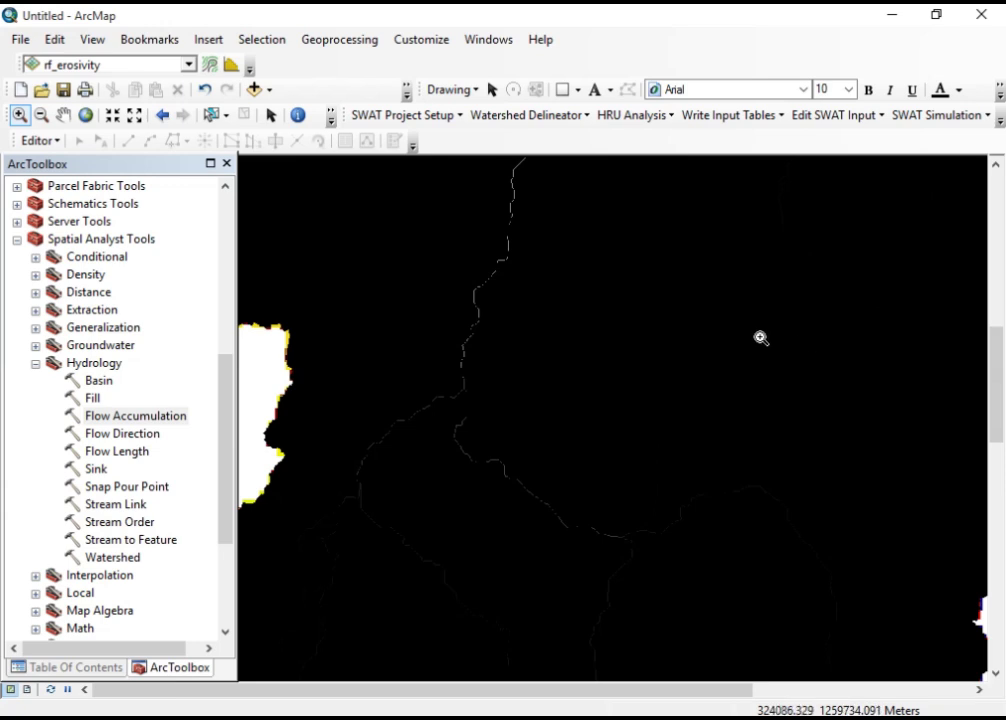
click(271, 117)
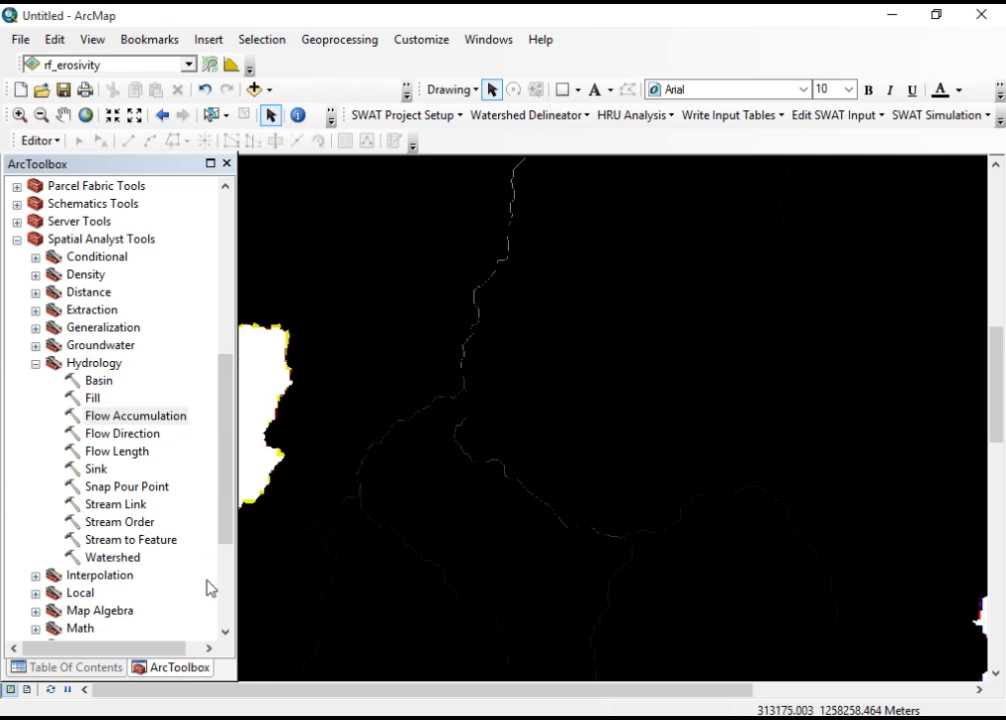
- Collapse Hydrology, expand Map Algebra in ArcToolbox and launch Raster Calculator
click(36, 363)
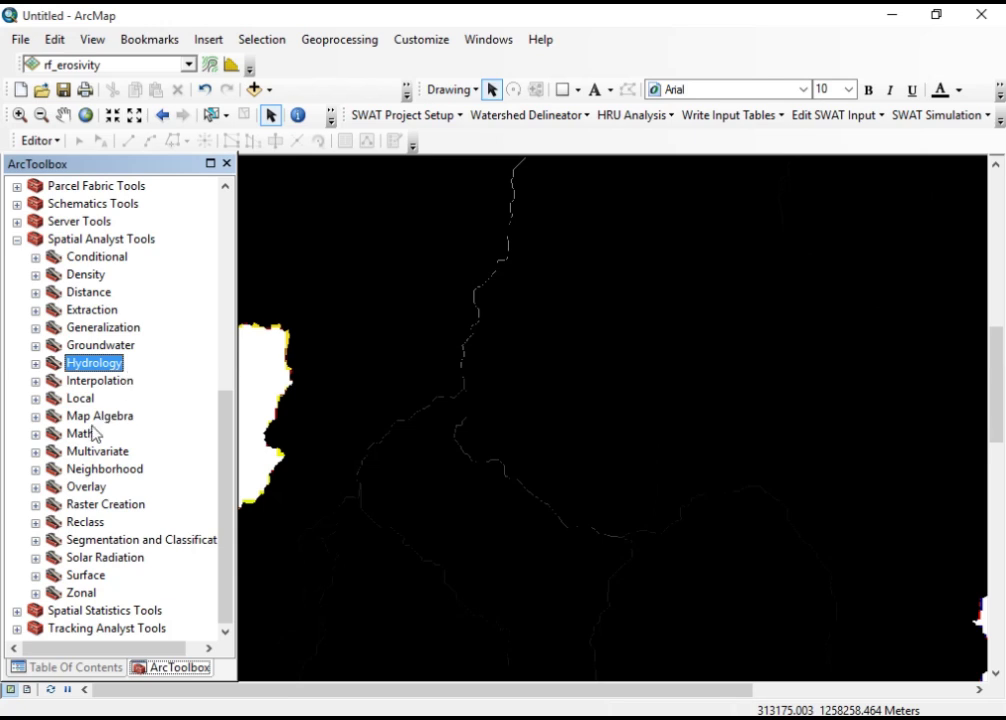
click(36, 416)
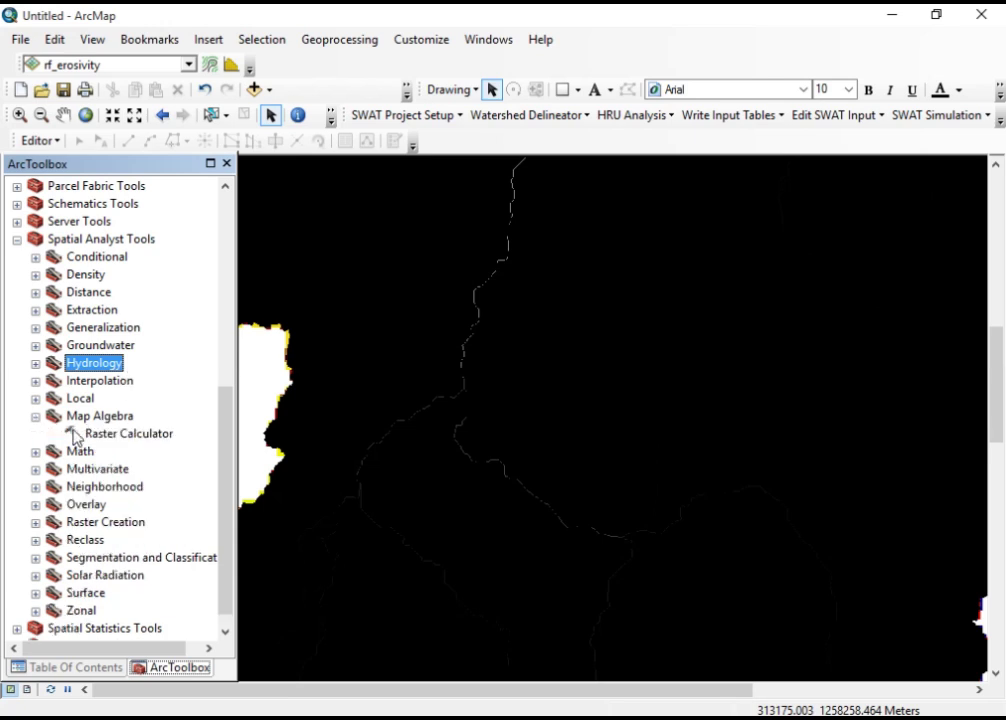
click(120, 436)
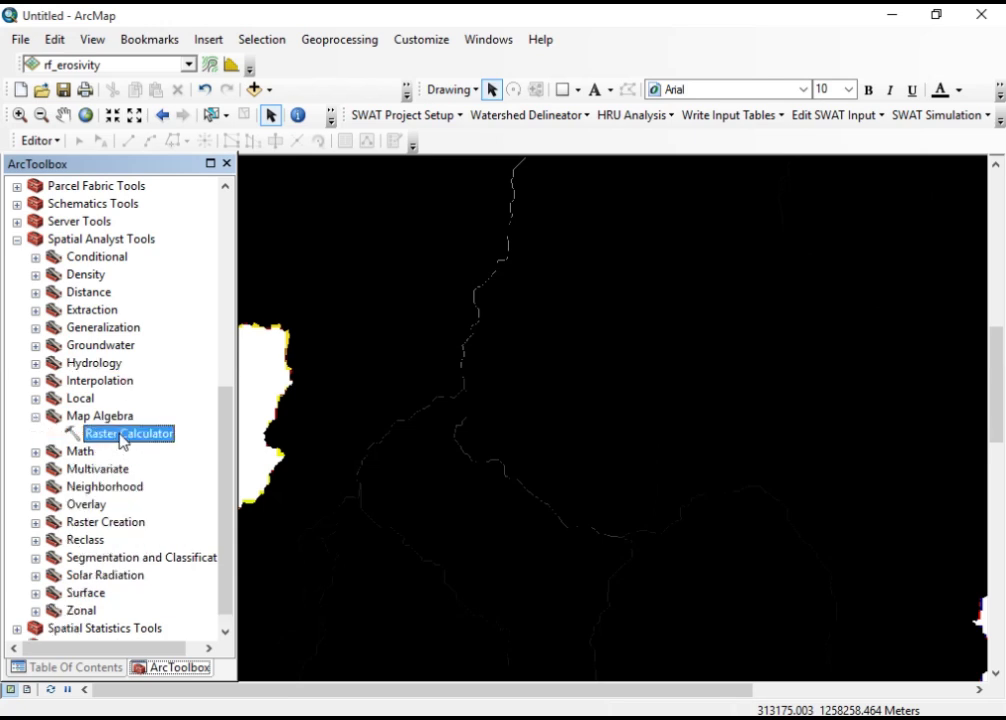
double_click(117, 433)
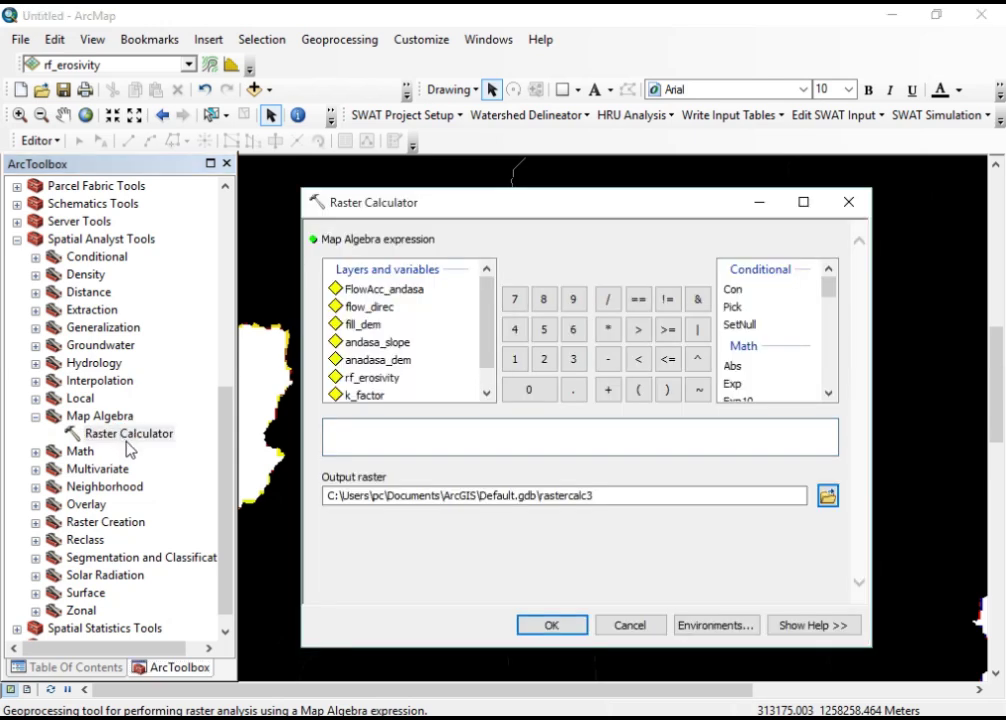
- Start the expression with a Power term of FlowAcc_andasa times 12.5/22.13, followed by a multiply
click(339, 437)
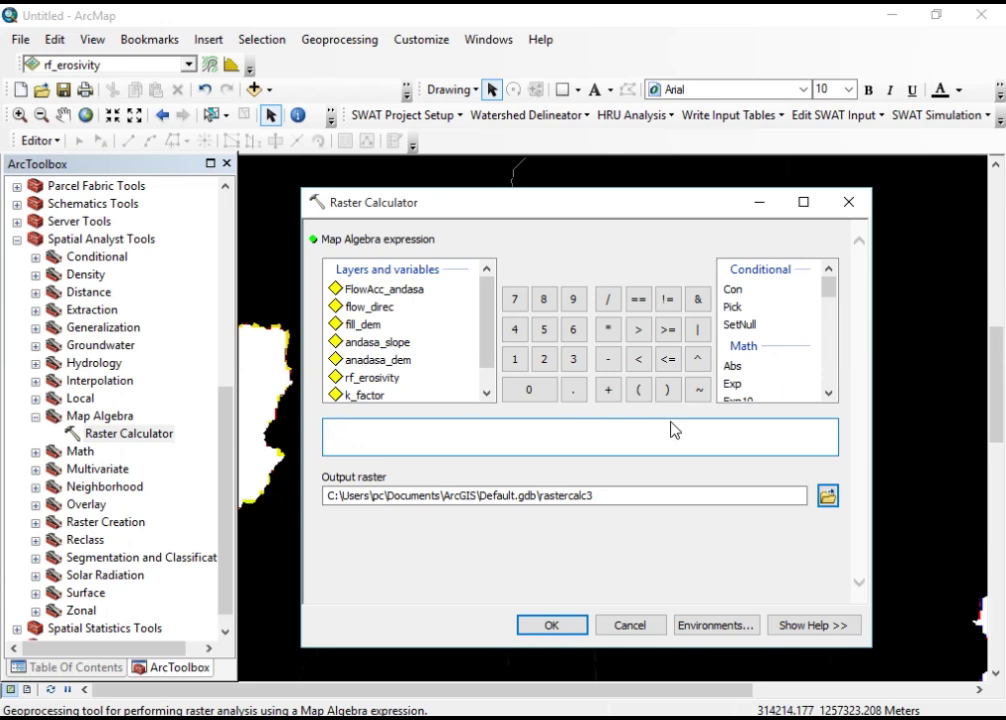
click(734, 307)
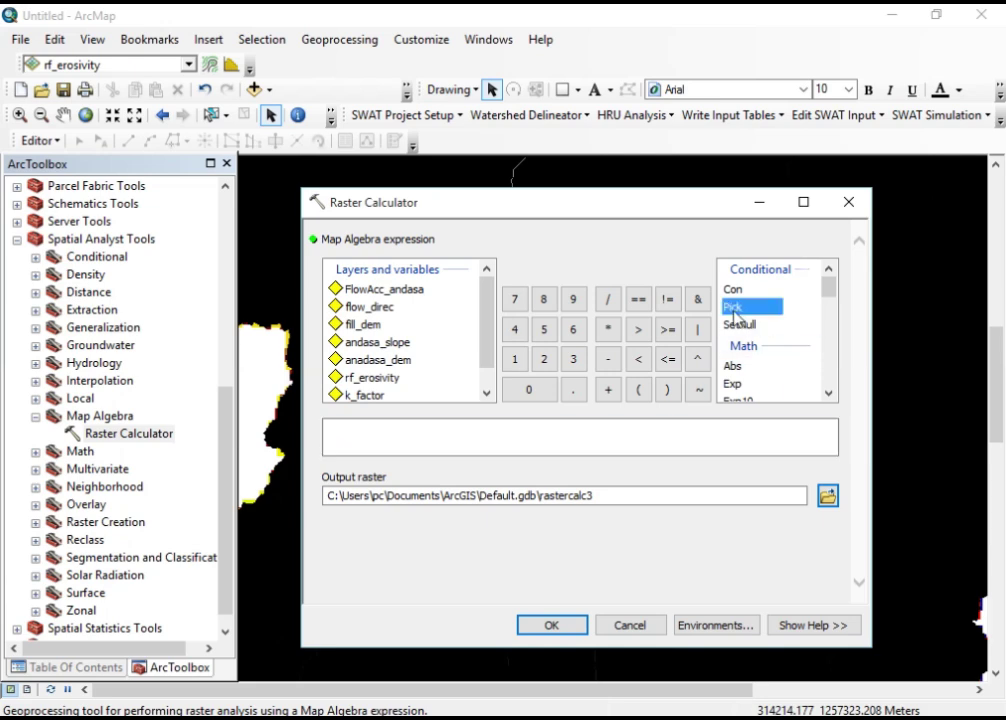
key(p)
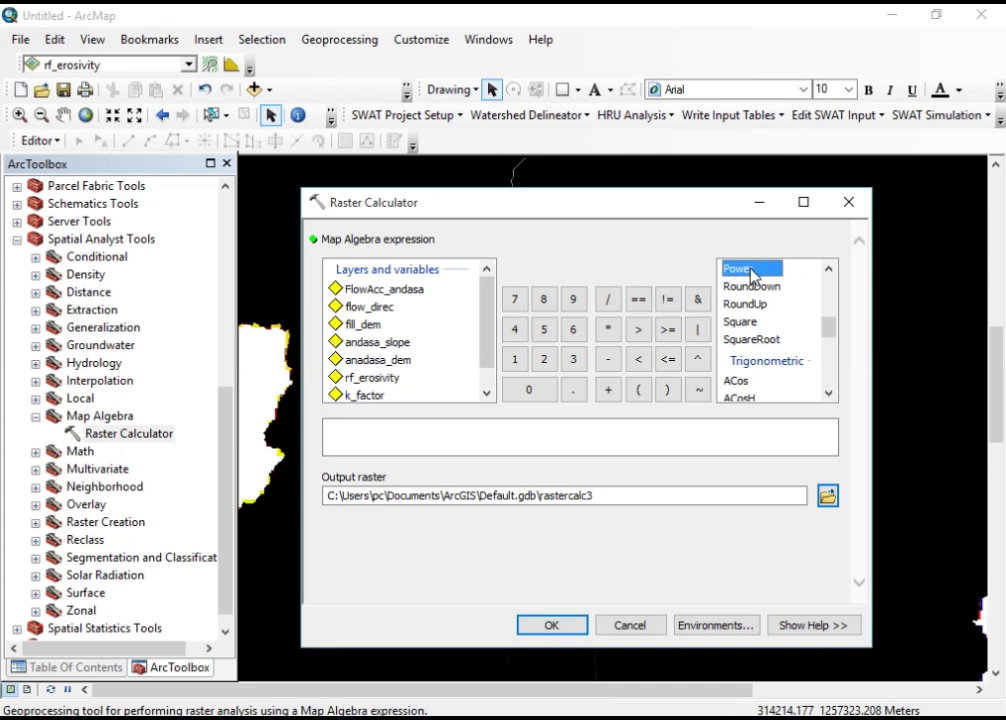
double_click(752, 272)
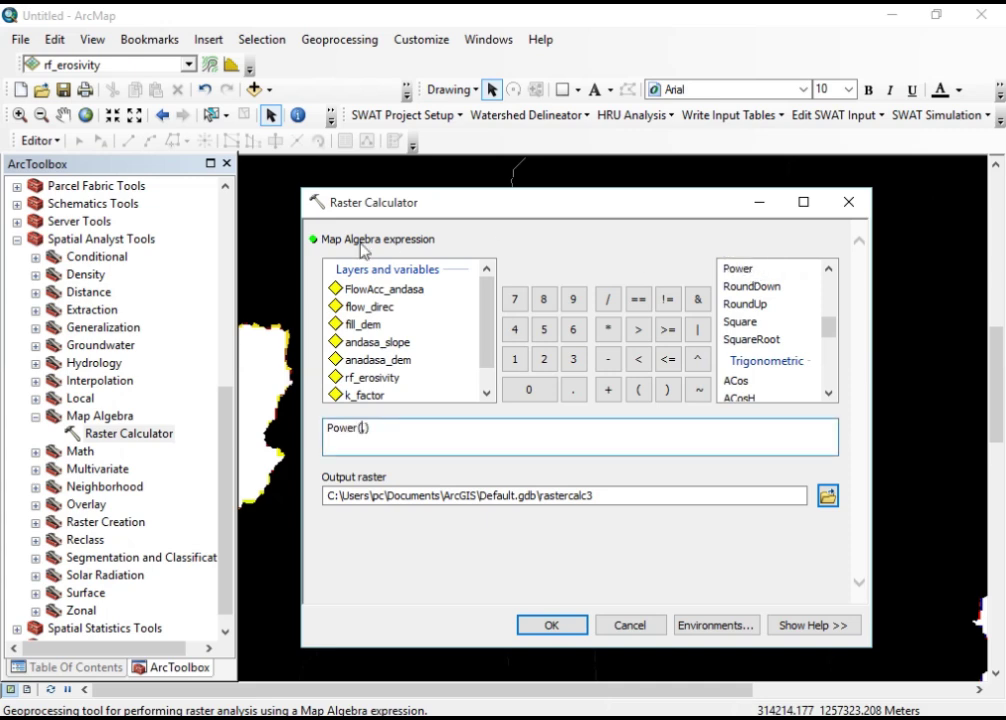
double_click(385, 292)
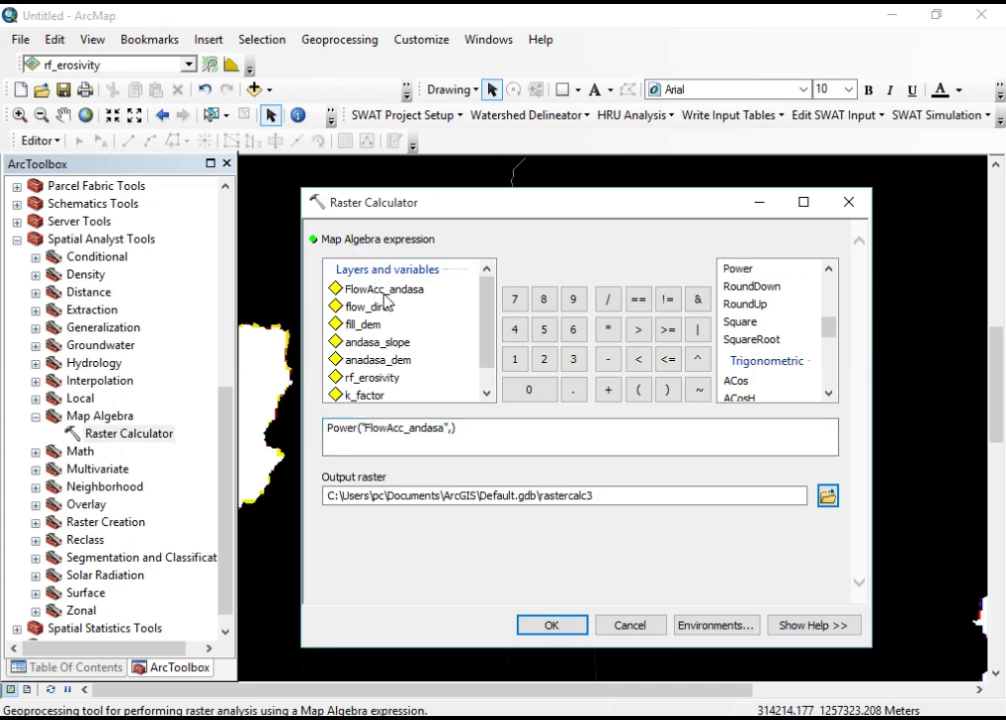
text(*)
text(12.5/22.13)
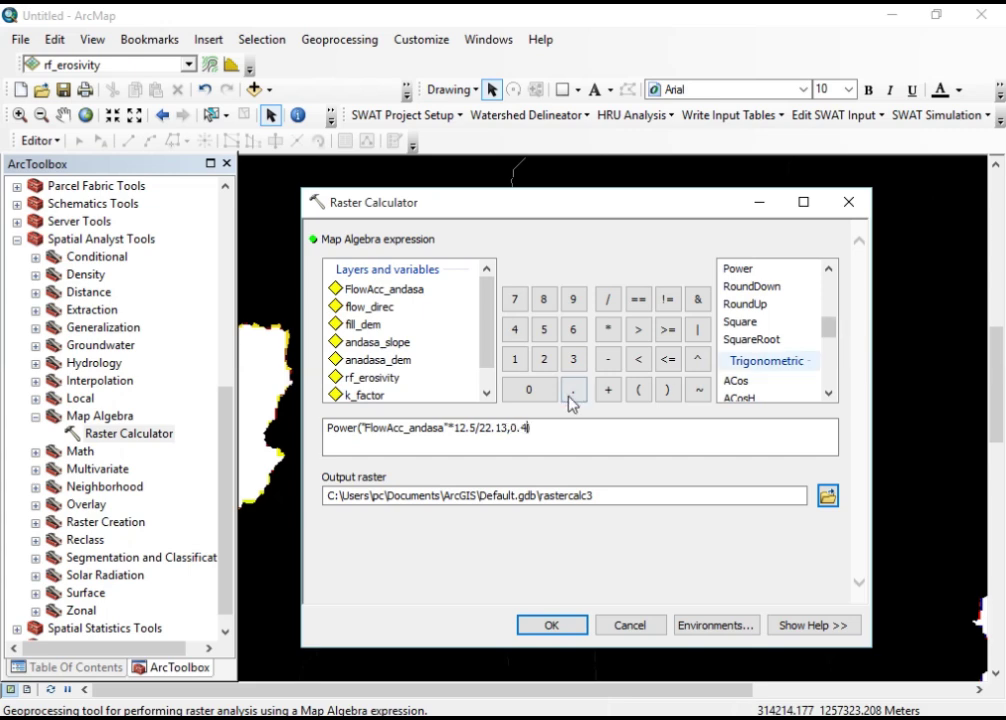
text(*)
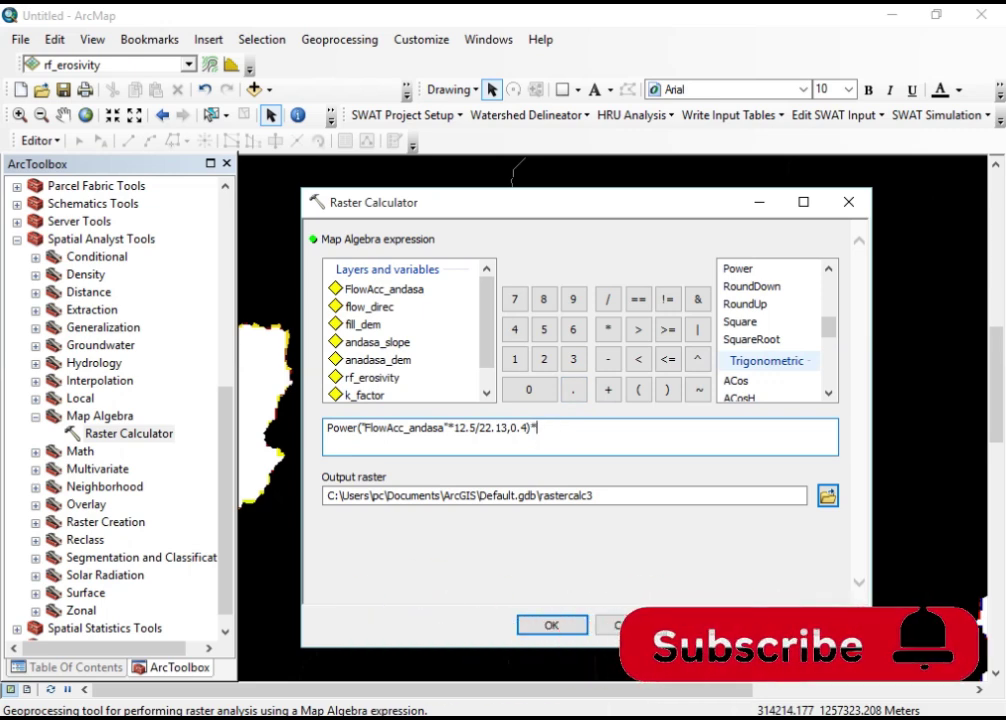
- Add a second Power term containing Sin of andasa_slope times 0.01745/0.0896
double_click(737, 272)
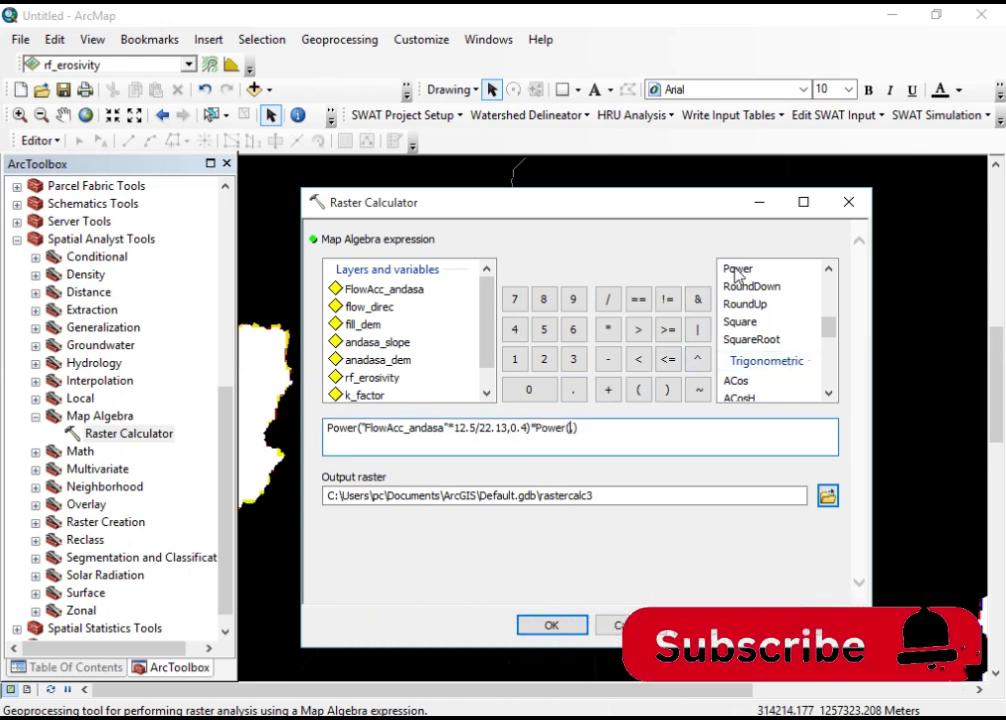
click(829, 394)
drag(829, 394, 829, 394)
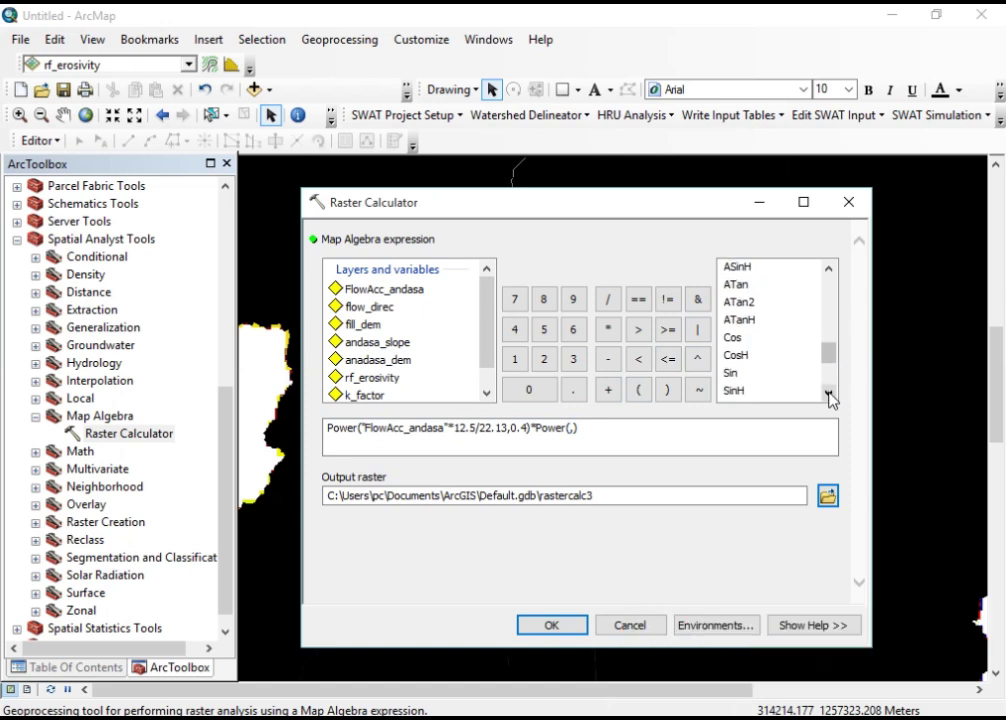
double_click(731, 374)
double_click(377, 343)
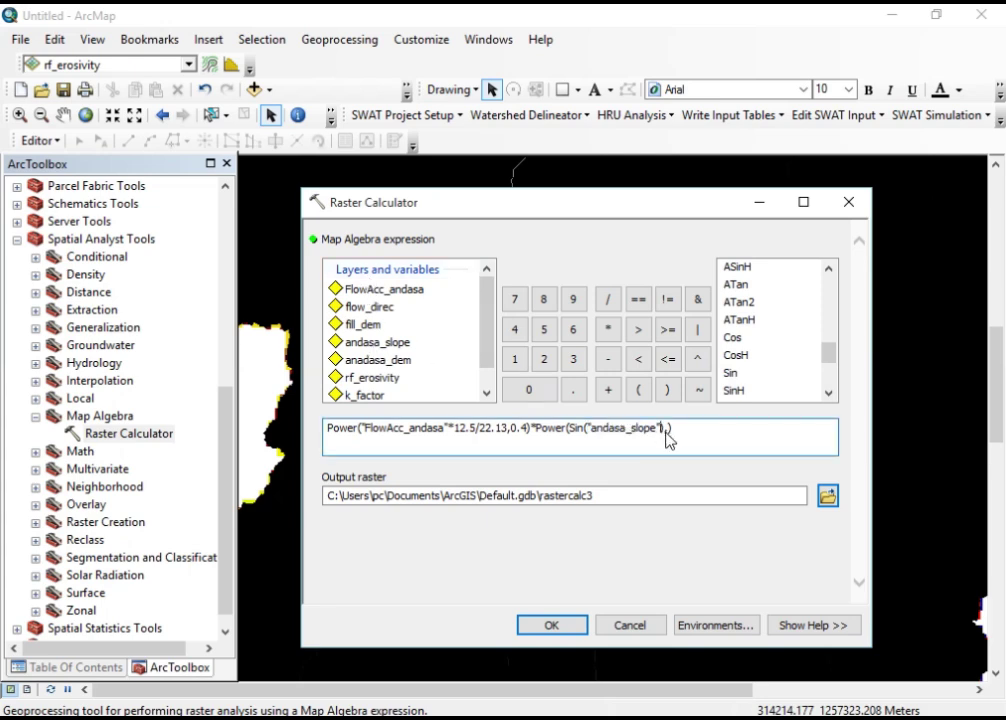
text(*0.01745/)
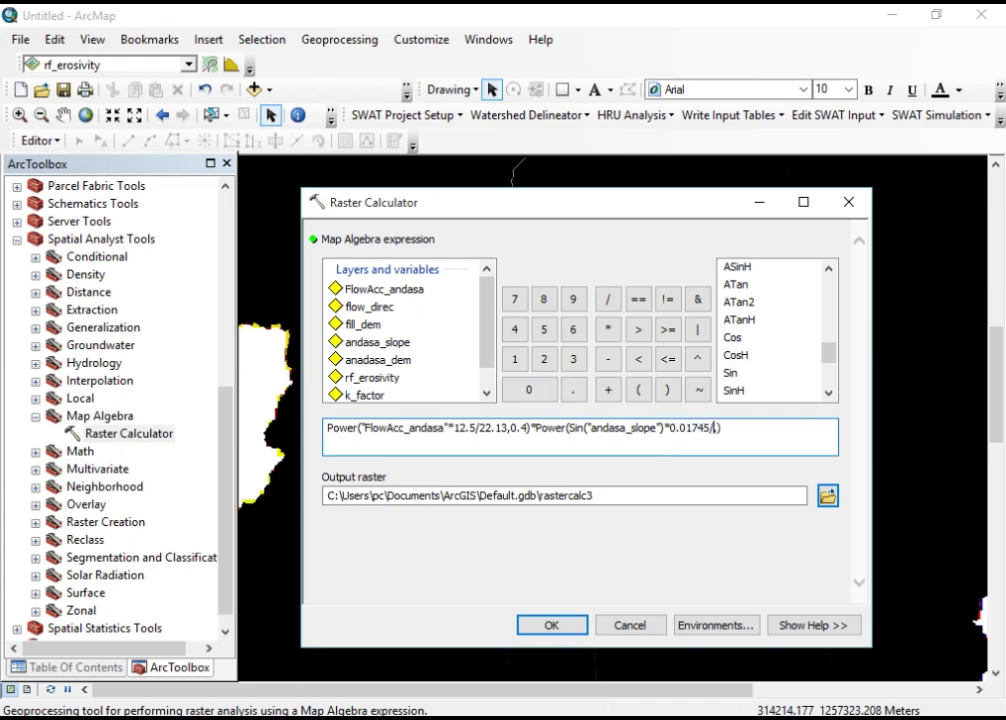
text(0.0896,1.3)
- Name the output LS_factor in E:\RUSLE using GIS\Data and run the calculation
click(827, 495)
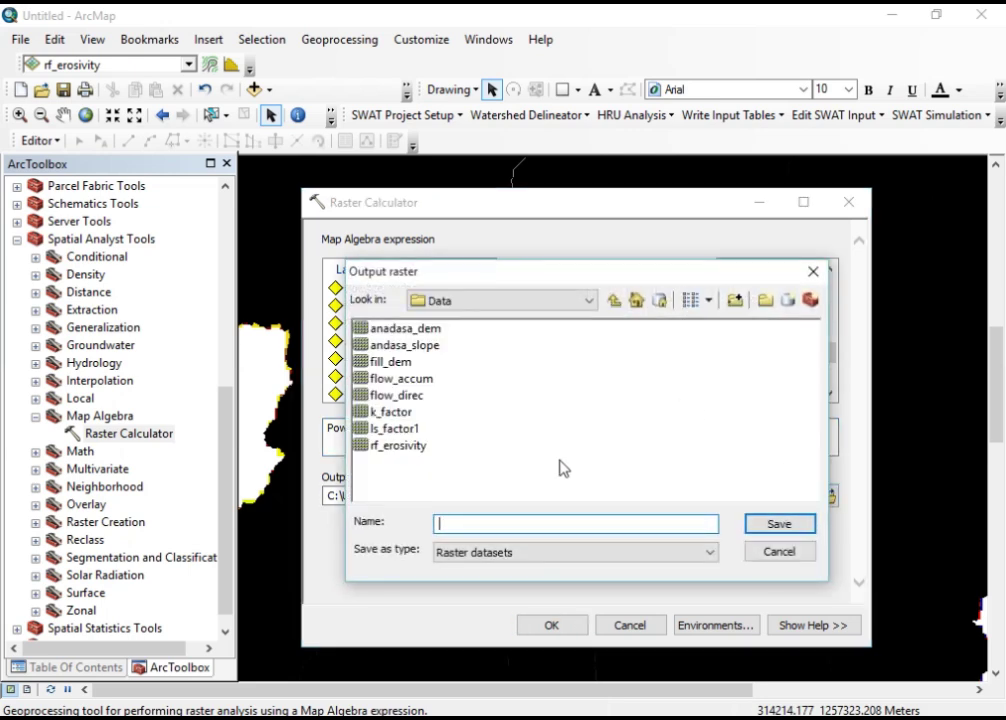
text(LS_factor)
key(Return)
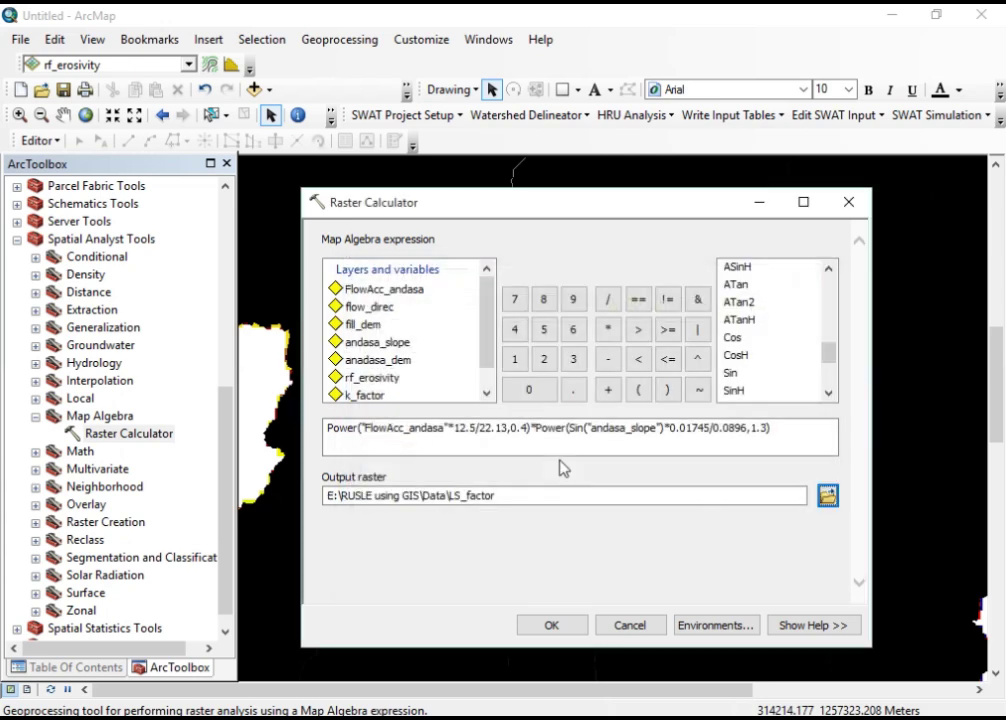
click(550, 627)
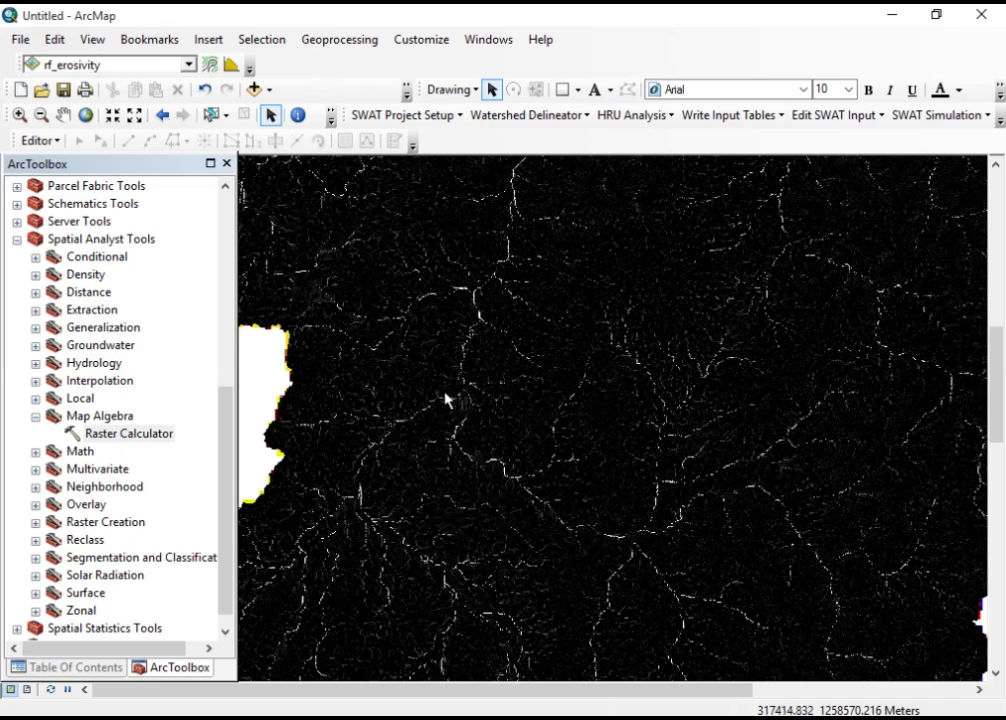
- In the Table Of Contents, collapse the FlowAcc_andasa legend and zoom to full extent
click(52, 667)
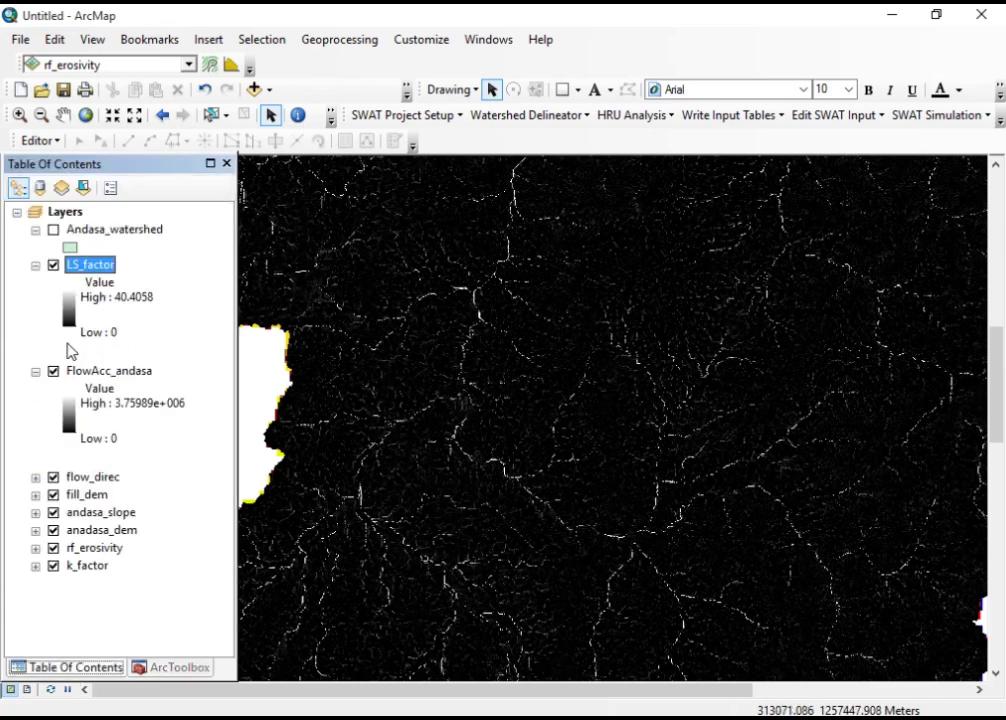
click(35, 371)
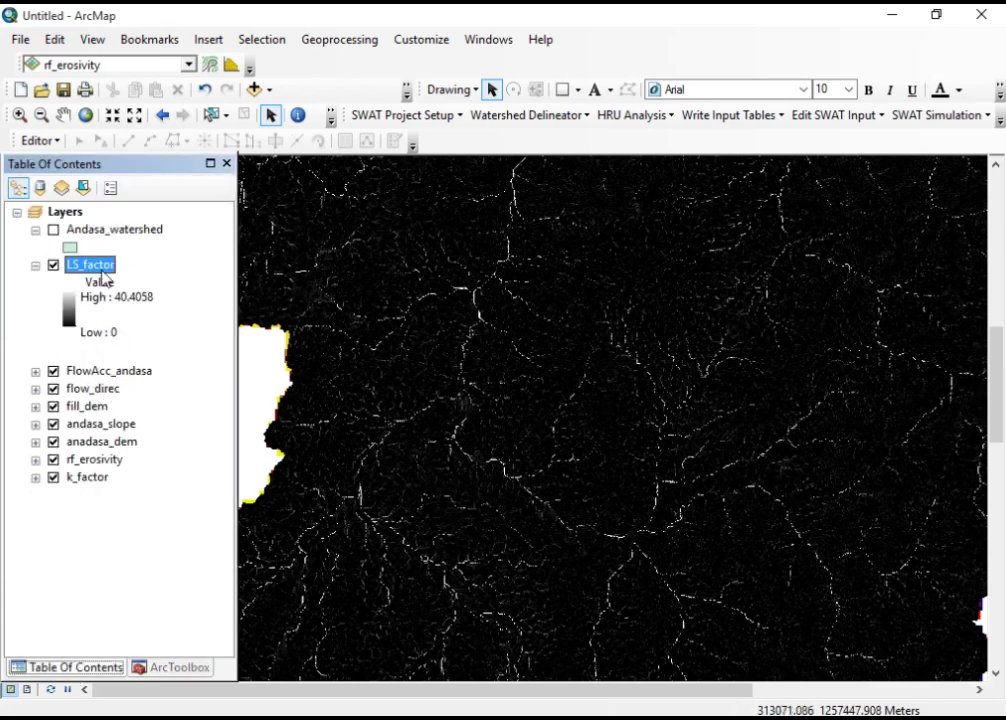
click(89, 115)
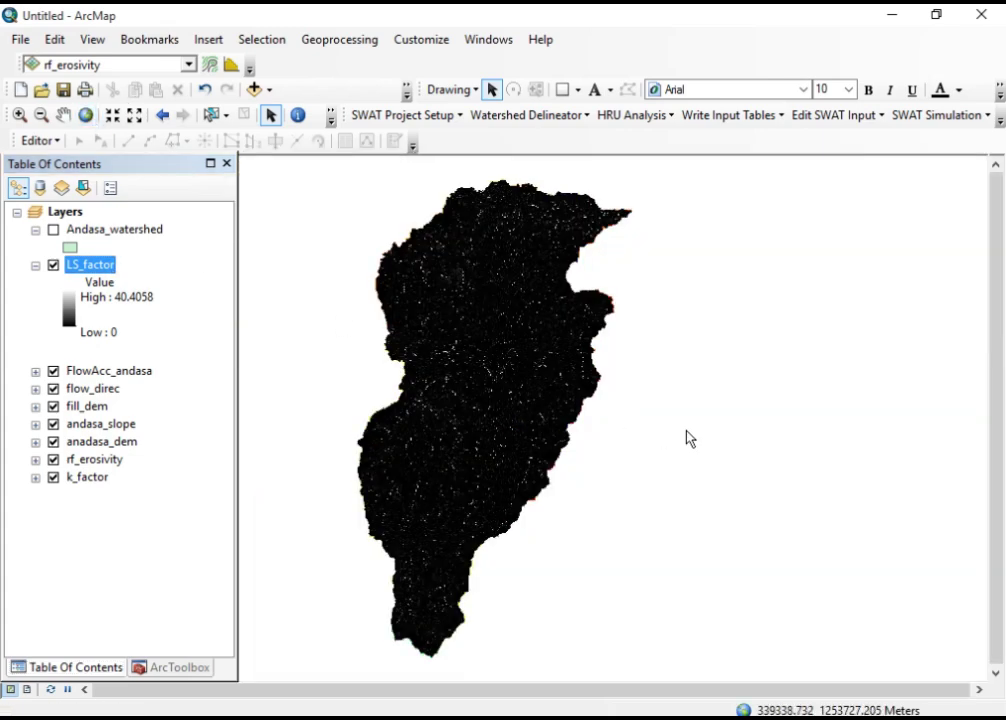
- Hide FlowAcc_andasa, flow_direc, fill_dem, andasa_slope, anadasa_dem, rf_erosivity and k_factor, leaving only LS_factor
click(53, 371)
click(53, 389)
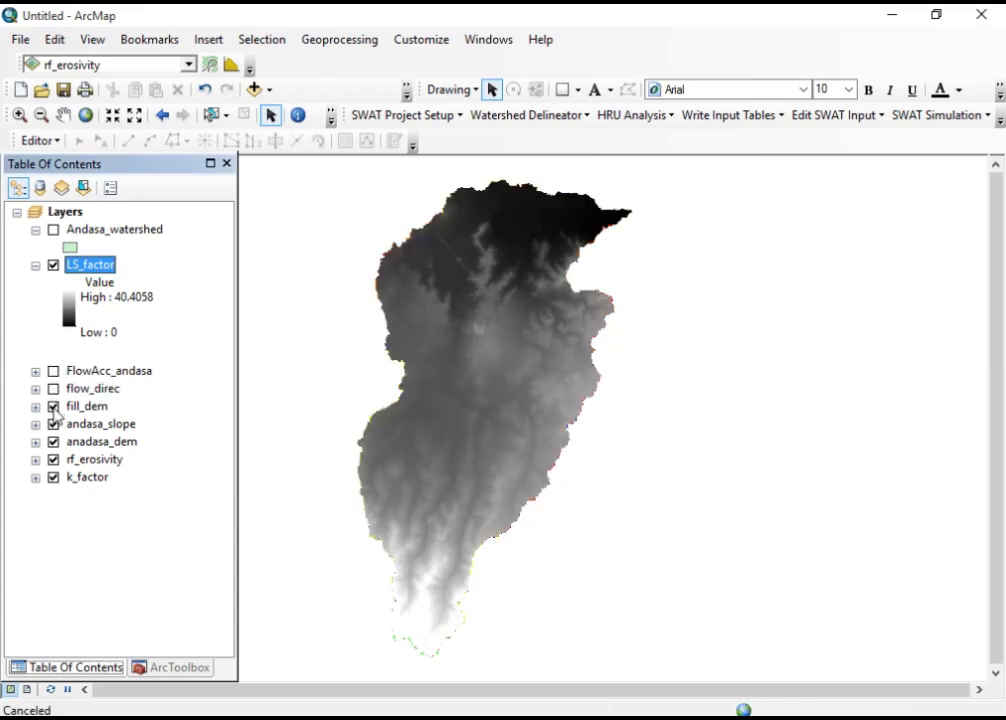
click(53, 406)
click(53, 424)
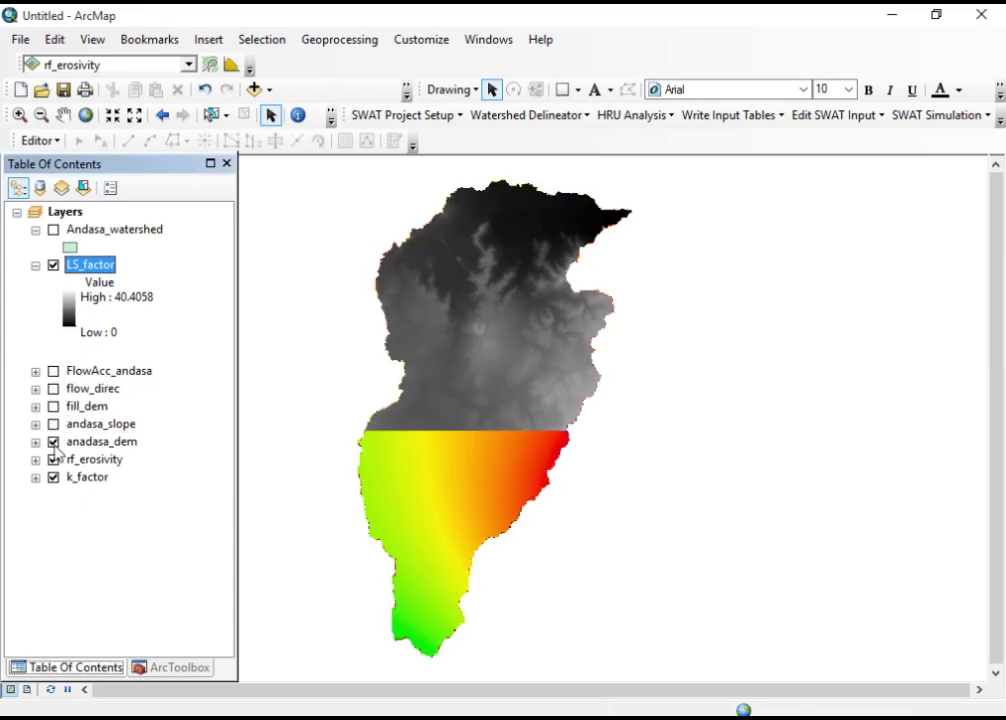
click(53, 442)
click(53, 459)
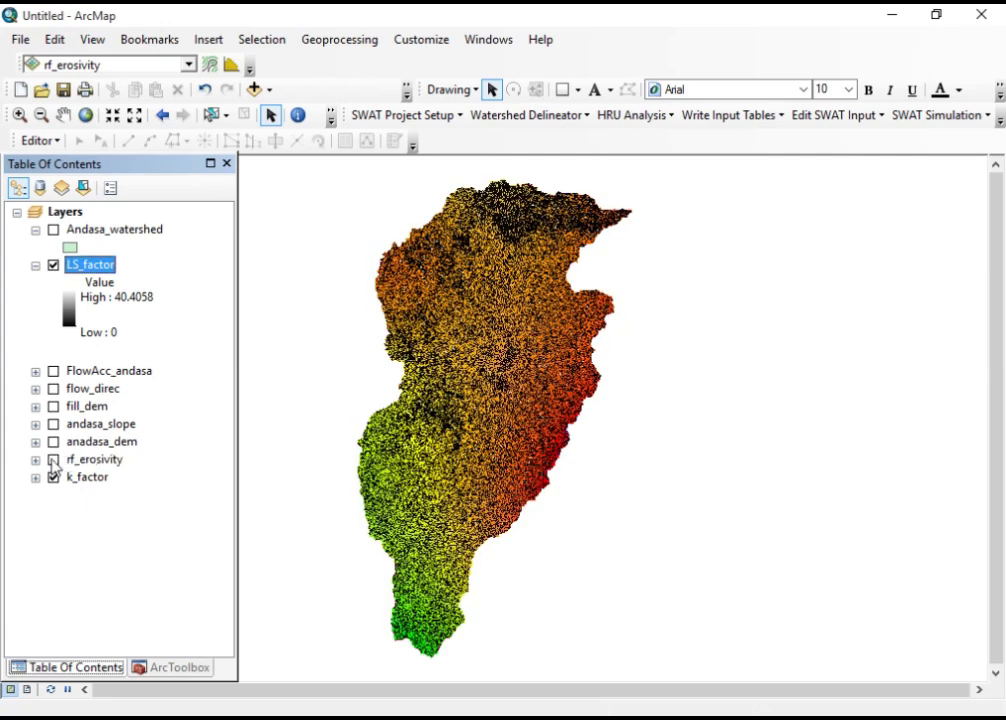
click(53, 477)
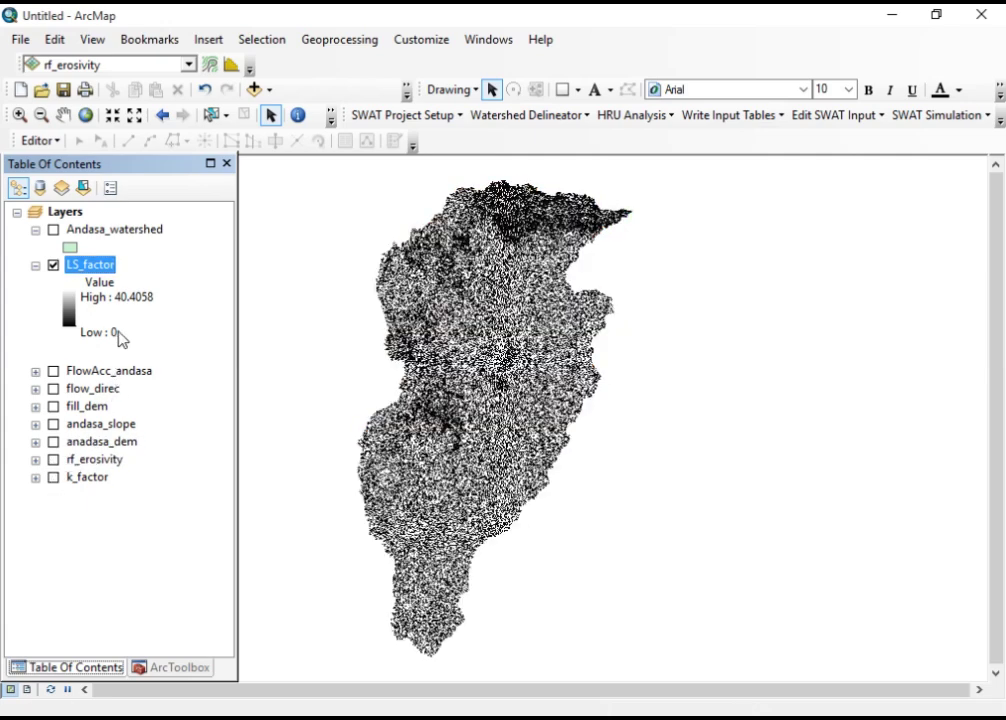
click(110, 334)
- Apply the red-yellow-green-blue colour ramp to the LS_factor raster
click(146, 306)
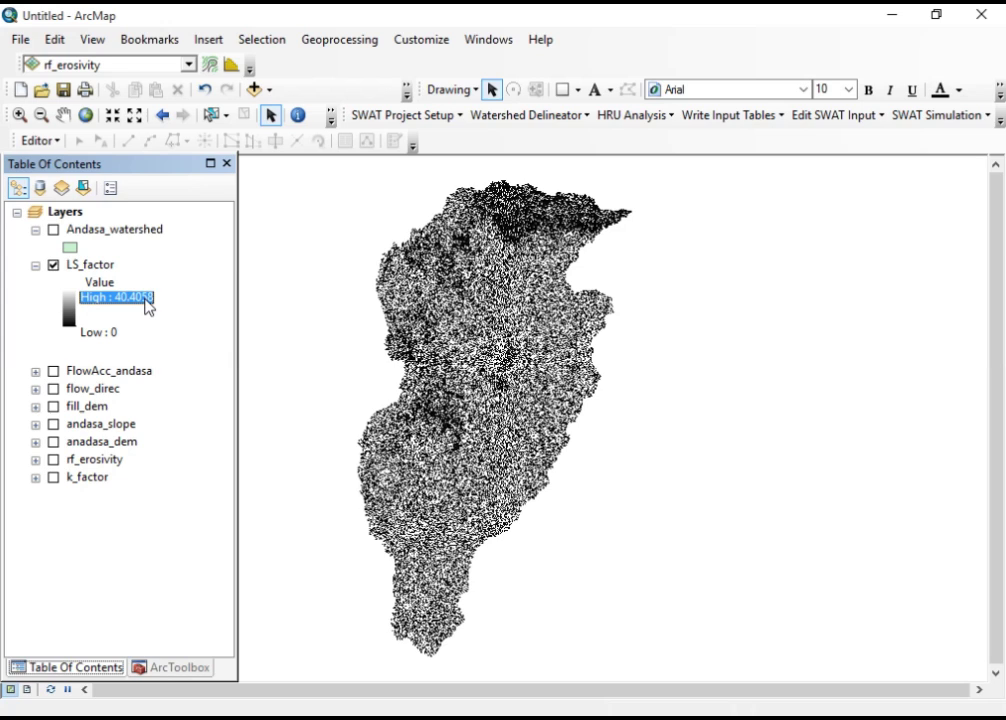
double_click(68, 312)
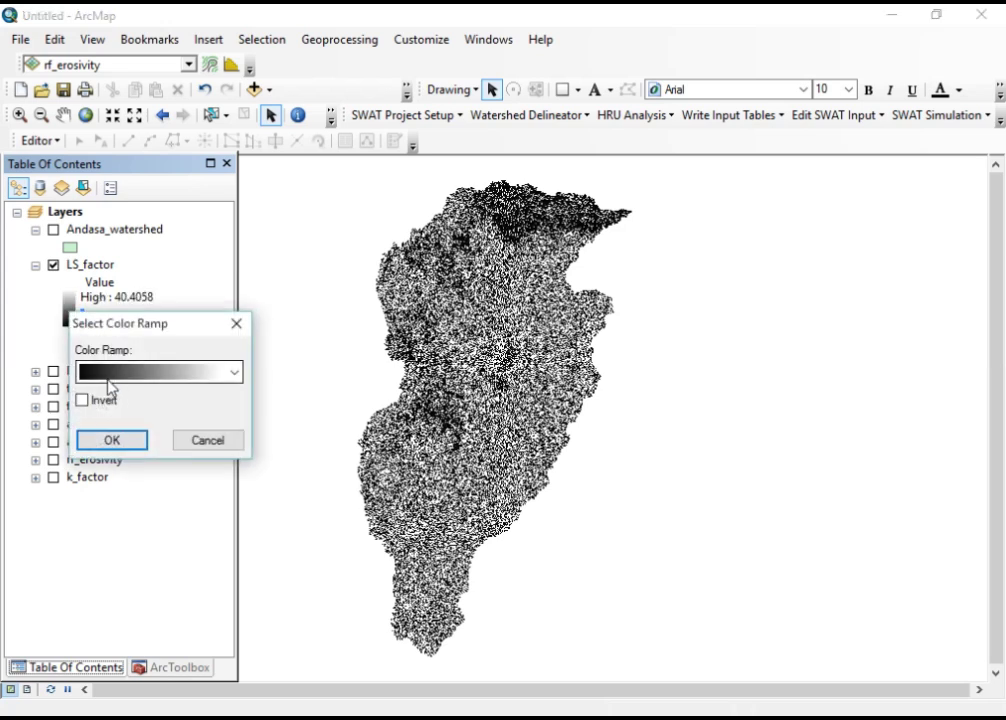
click(110, 377)
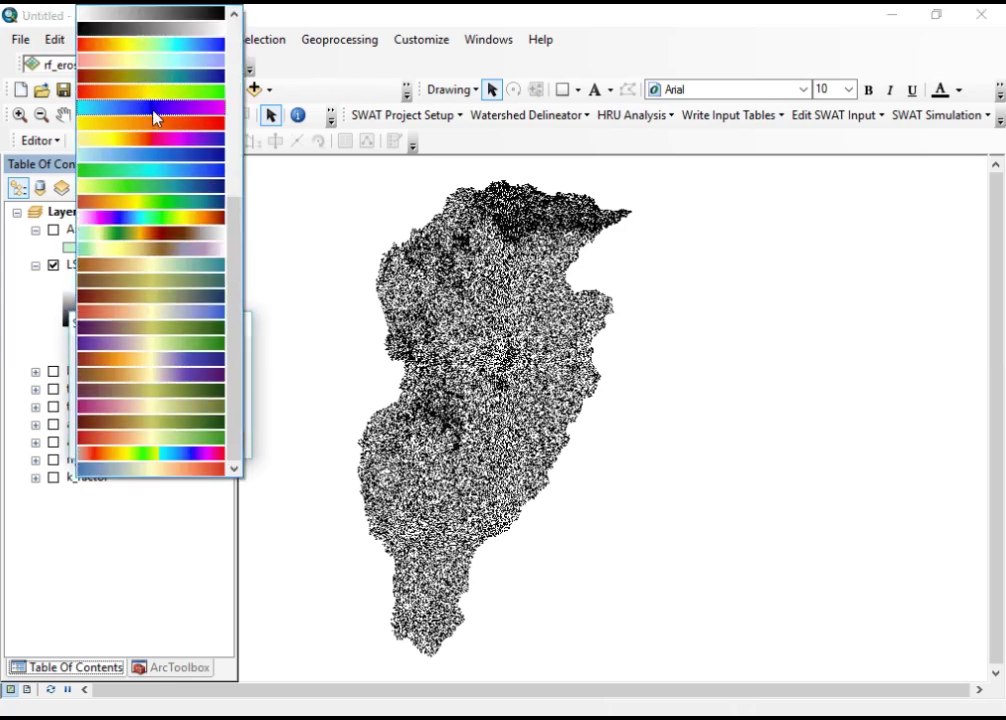
click(155, 211)
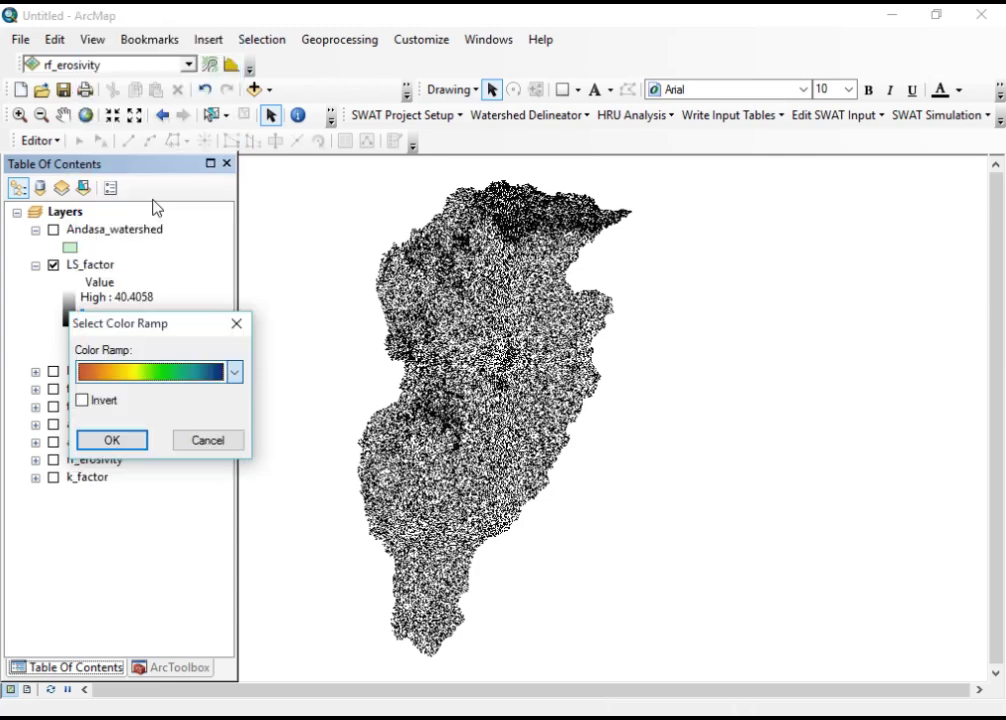
click(106, 441)
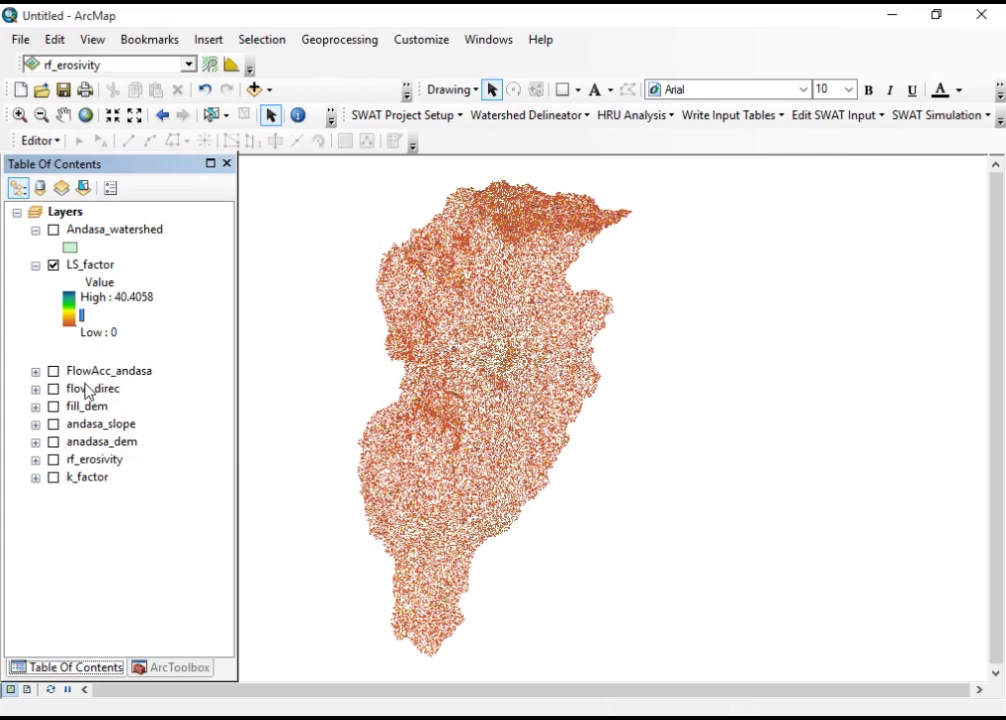
- Invert the LS_factor colour ramp
click(68, 316)
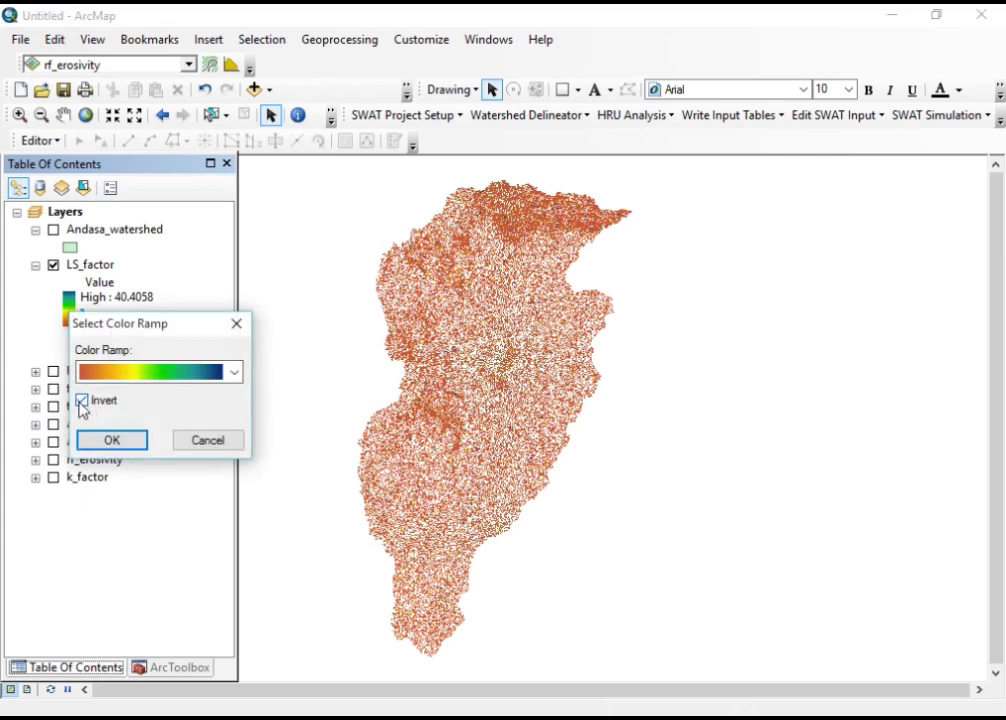
click(100, 442)
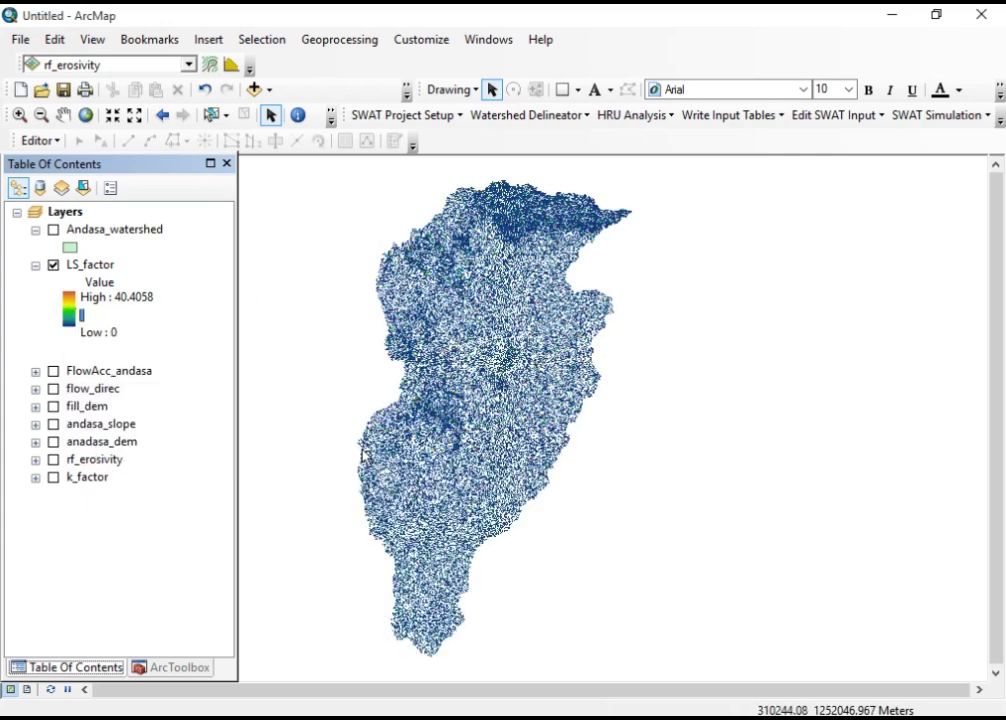
click(168, 302)
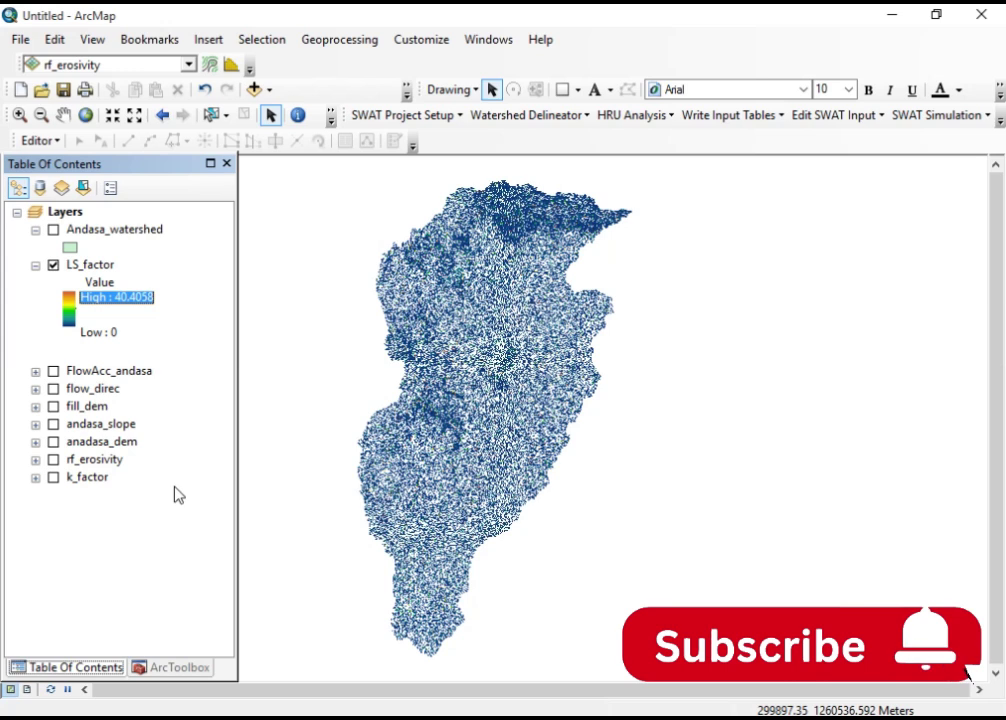
click(105, 336)
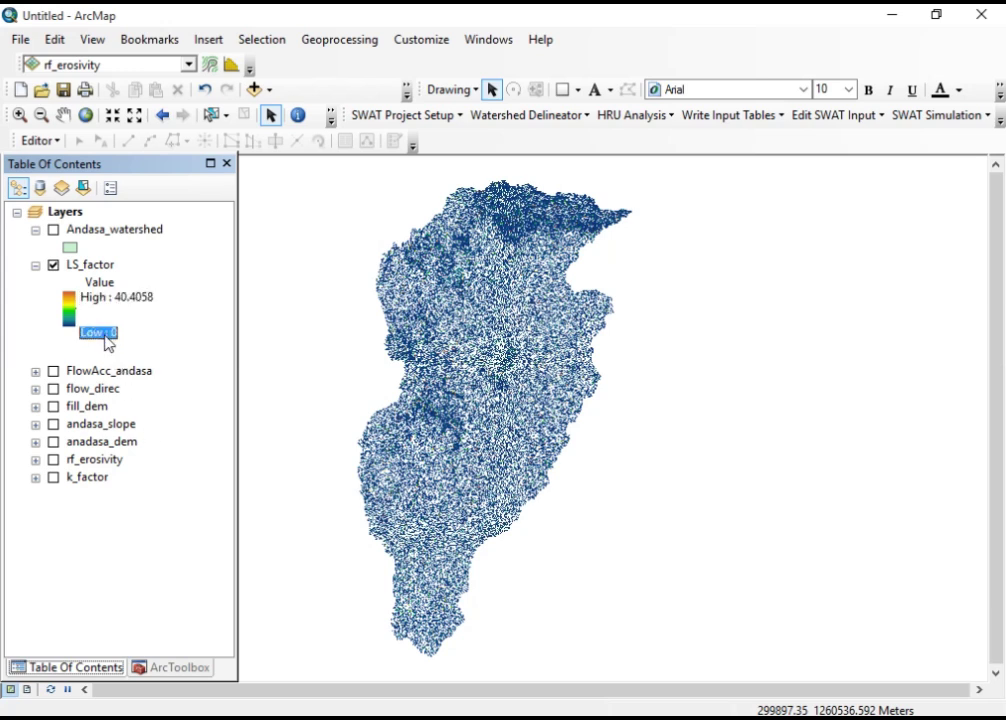